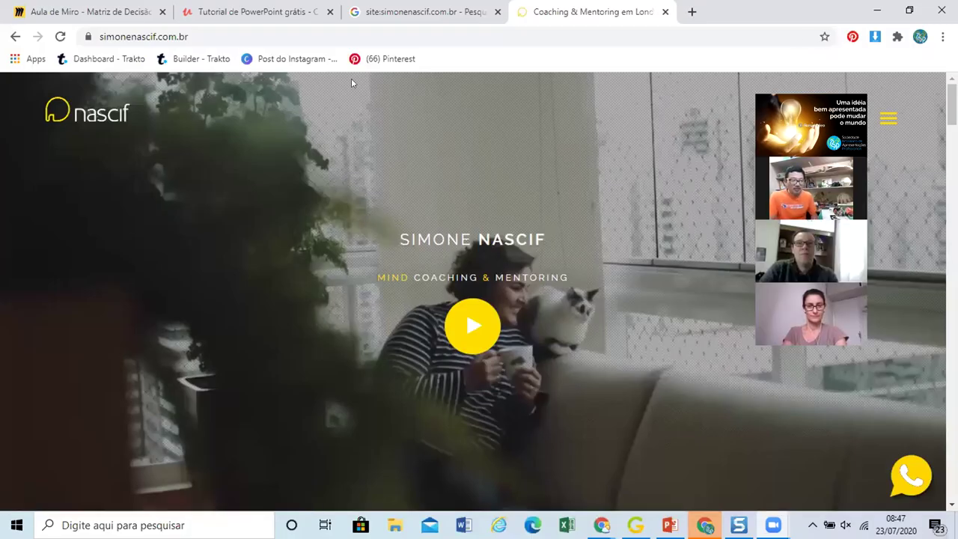
click(343, 31)
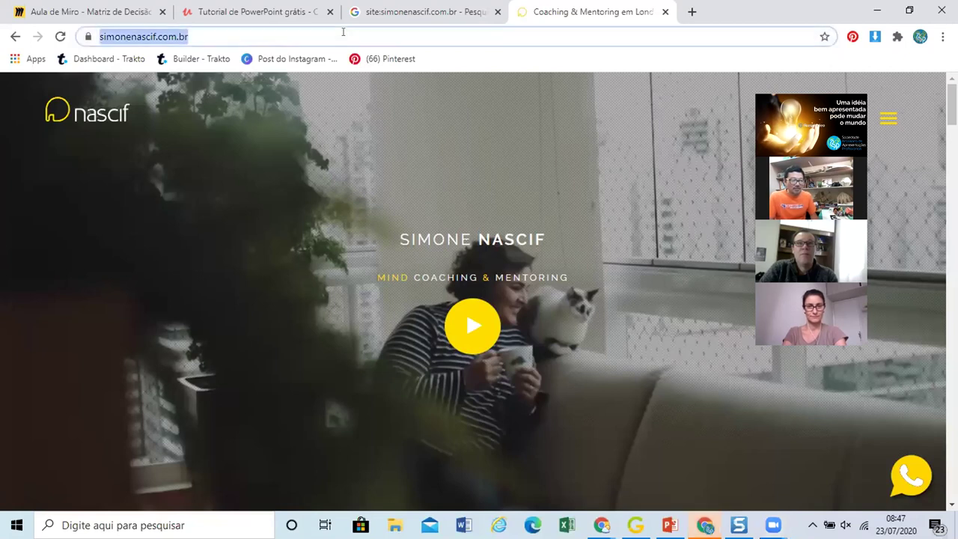
key(Home)
key(ctrl+shift+Right)
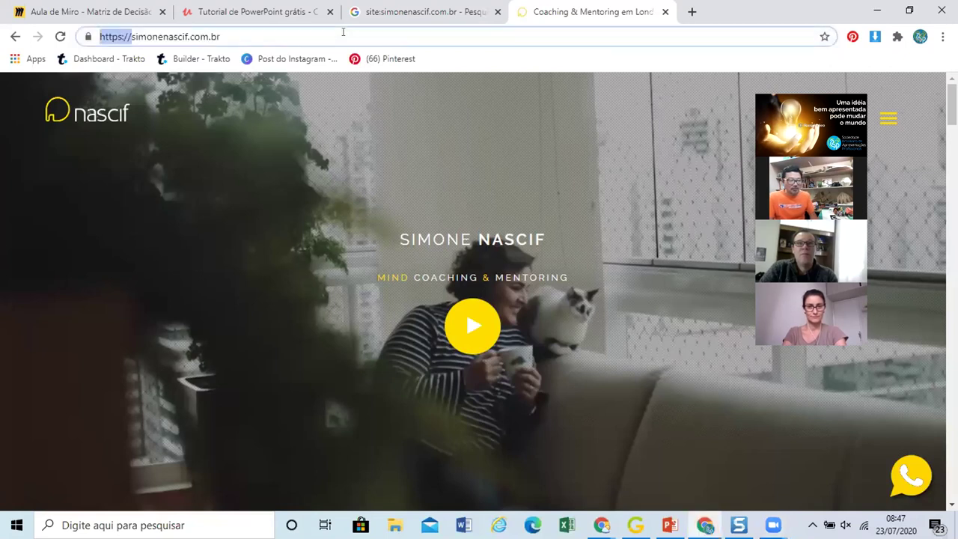
key(BackSpace)
text(site)
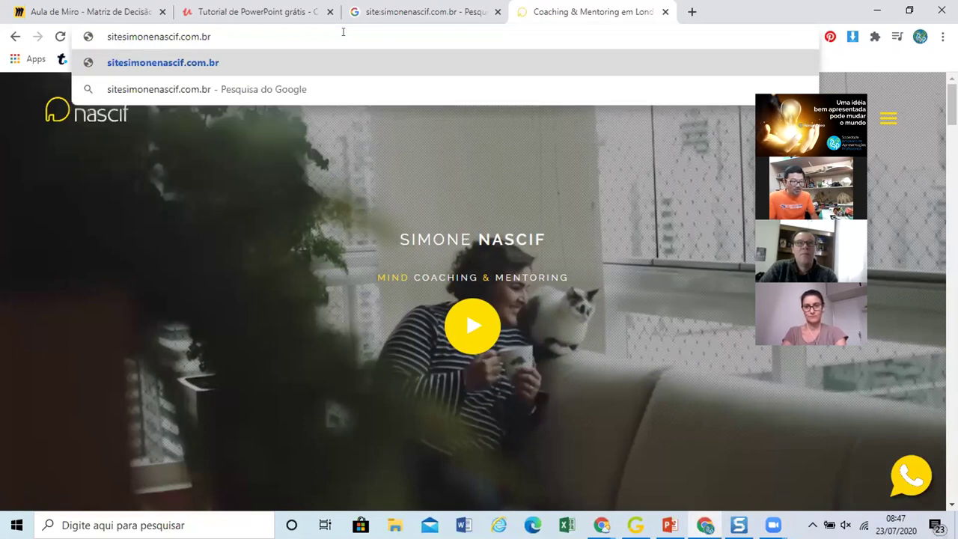
text(:)
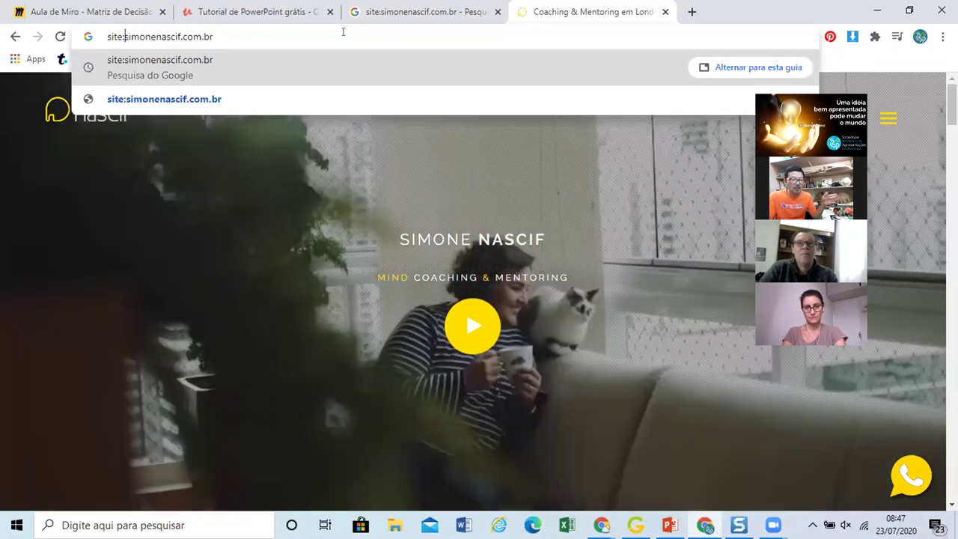
key(Return)
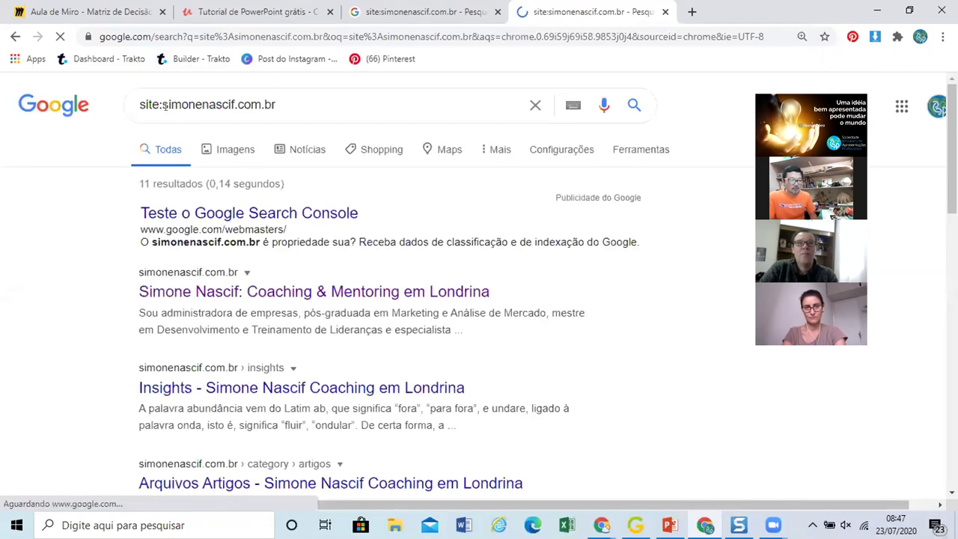
- Switch to the Imagens results, browse the picture grid, and view it full-screen with F11
click(234, 150)
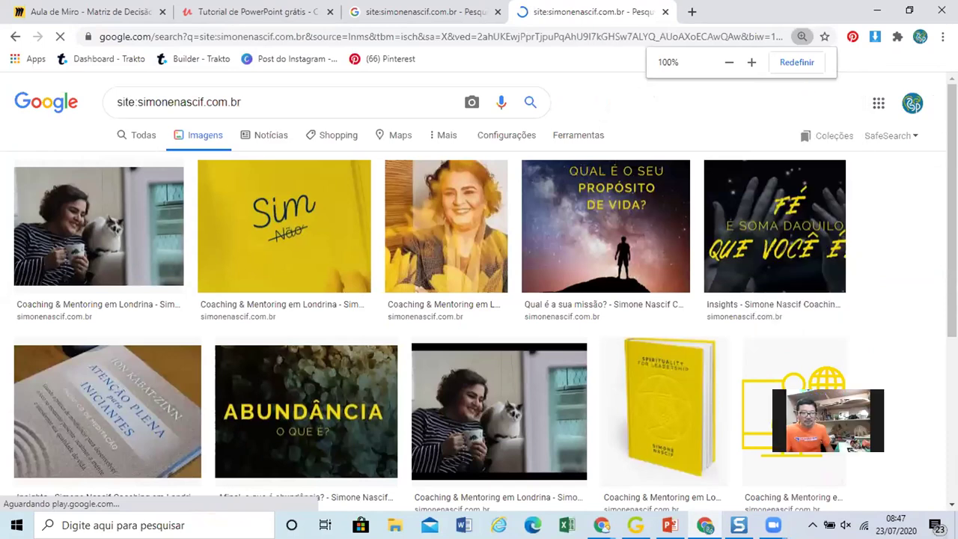
scroll(807, 412, down, 3)
scroll(479, 292, down, 1)
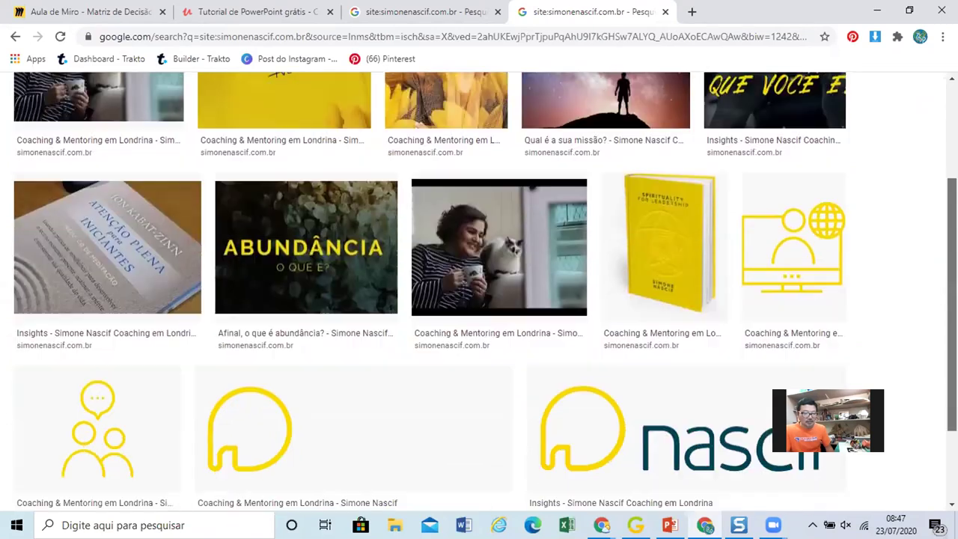
scroll(479, 292, down, 1)
scroll(479, 291, down, 1)
scroll(479, 292, up, 1)
scroll(479, 292, up, 1)
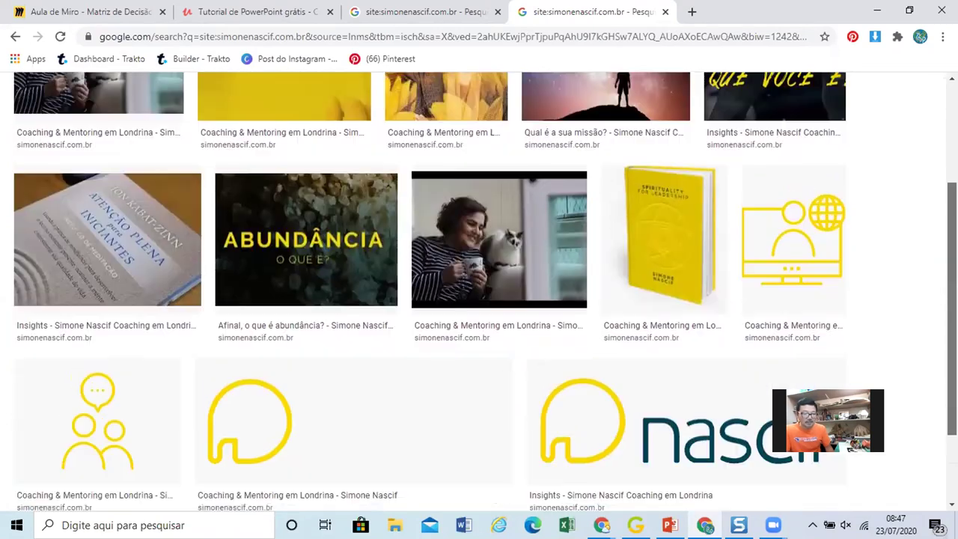
key(F11)
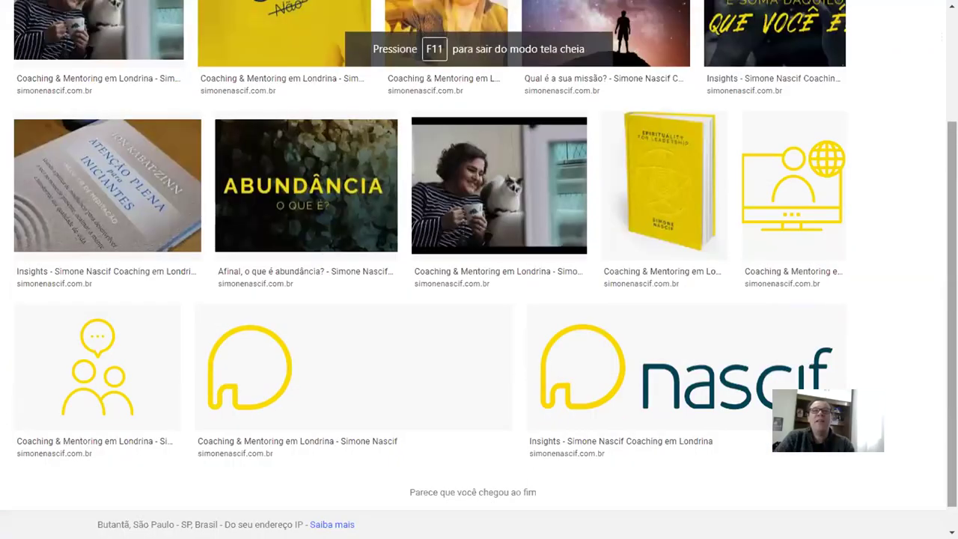
scroll(479, 270, up, 1)
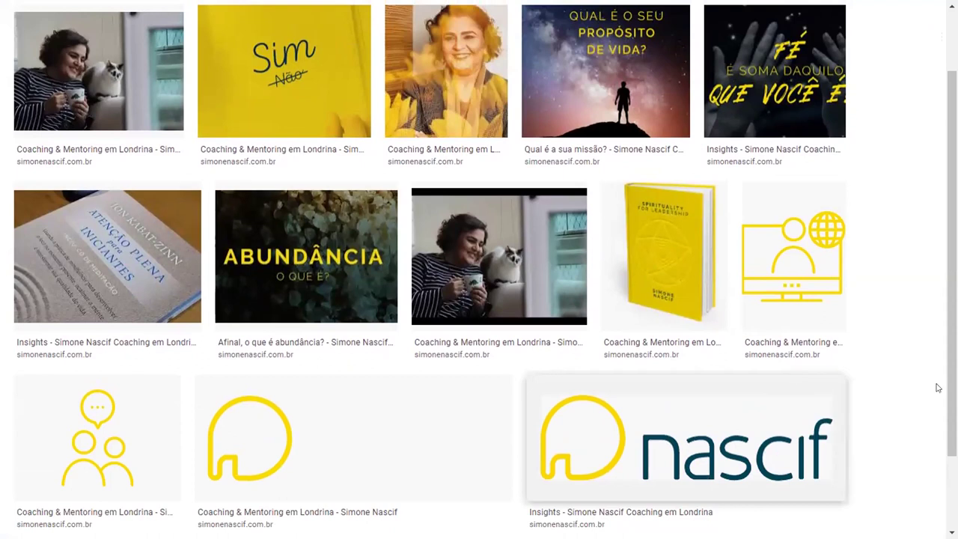
scroll(938, 387, down, 1)
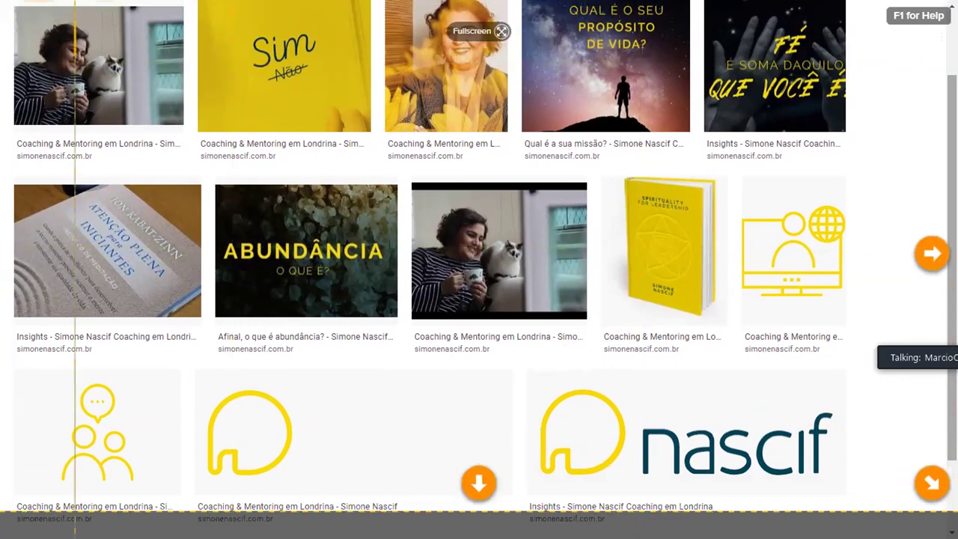
- Drag a Snagit region around the image grid to capture a 1197 x 697 screenshot
drag(4, 1, 859, 494)
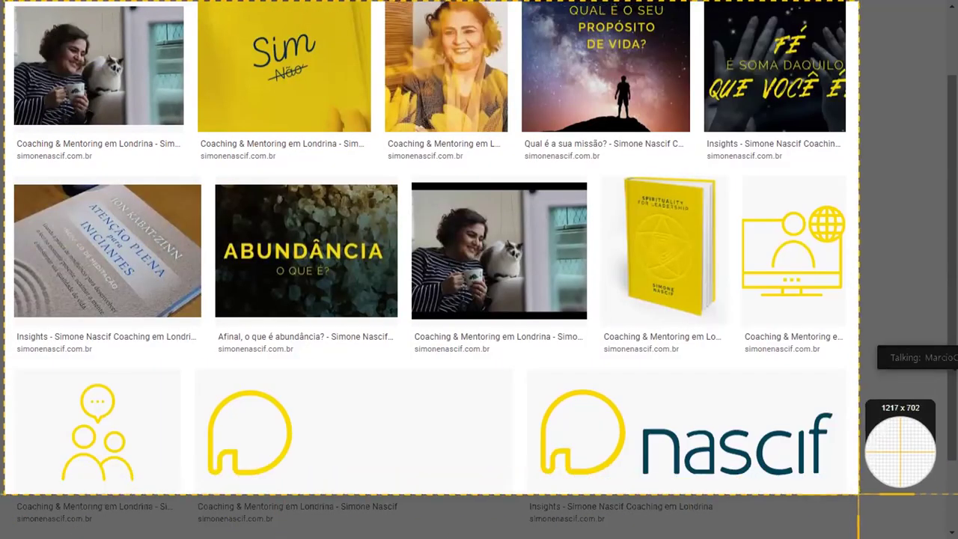
mouse_move(859, 494)
mouse_down()
mouse_move(849, 501)
mouse_move(845, 491)
mouse_up()
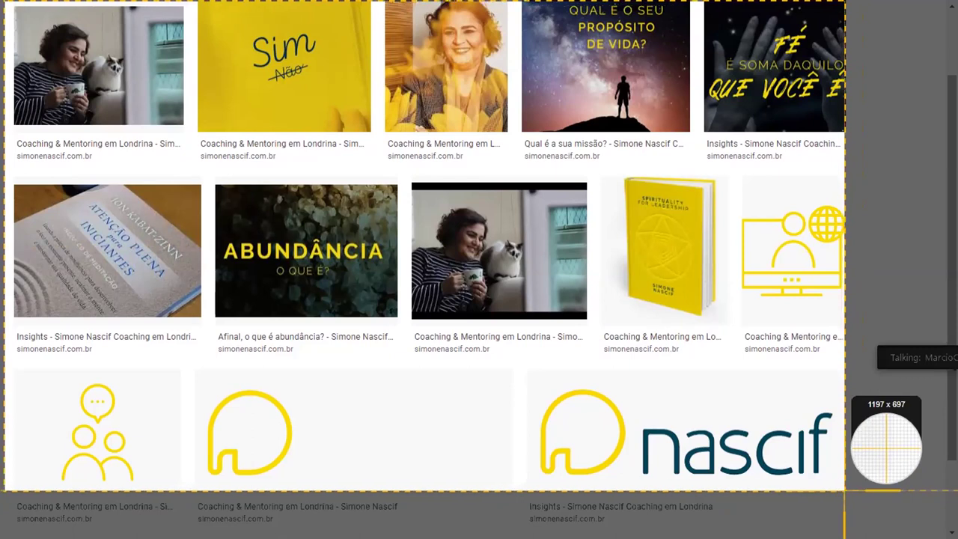
drag(844, 491, 841, 492)
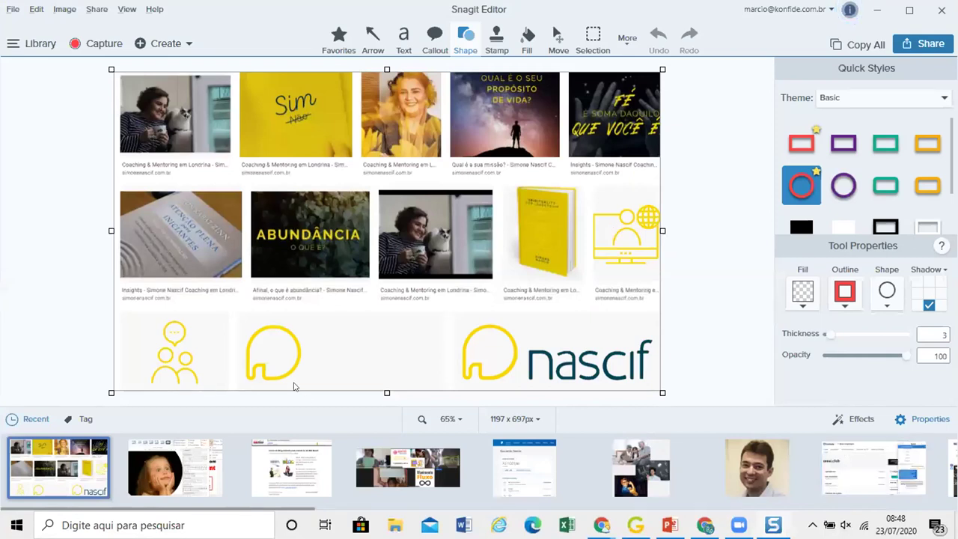
- Browse the recent captures tray and reselect the image-grid capture
drag(184, 508, 477, 507)
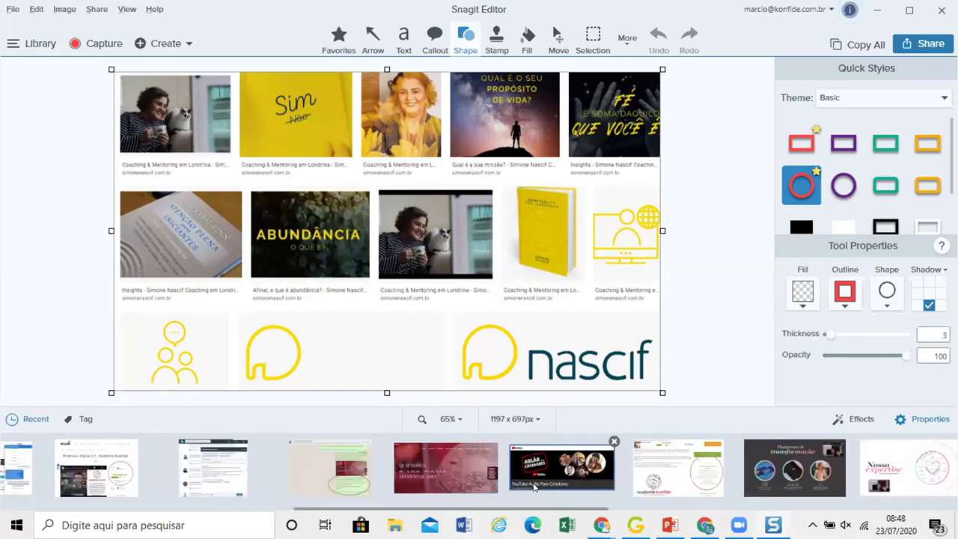
click(530, 483)
click(471, 476)
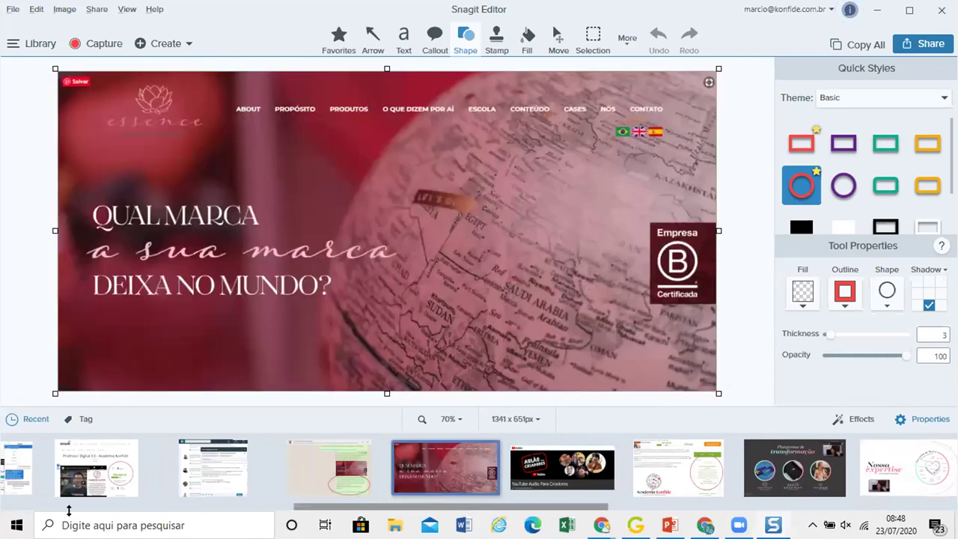
click(69, 510)
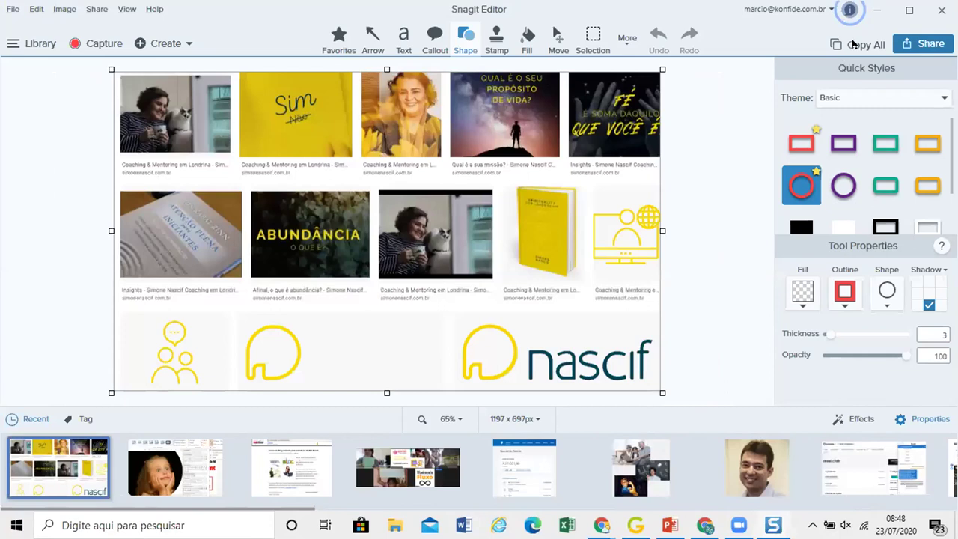
- Copy the whole capture via Share > Copy All and switch to PowerPoint
click(913, 43)
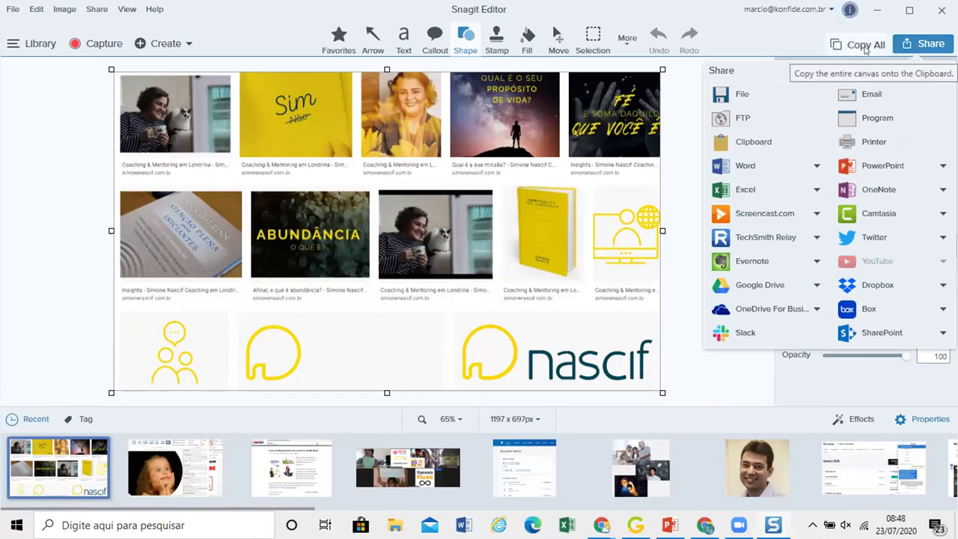
click(866, 47)
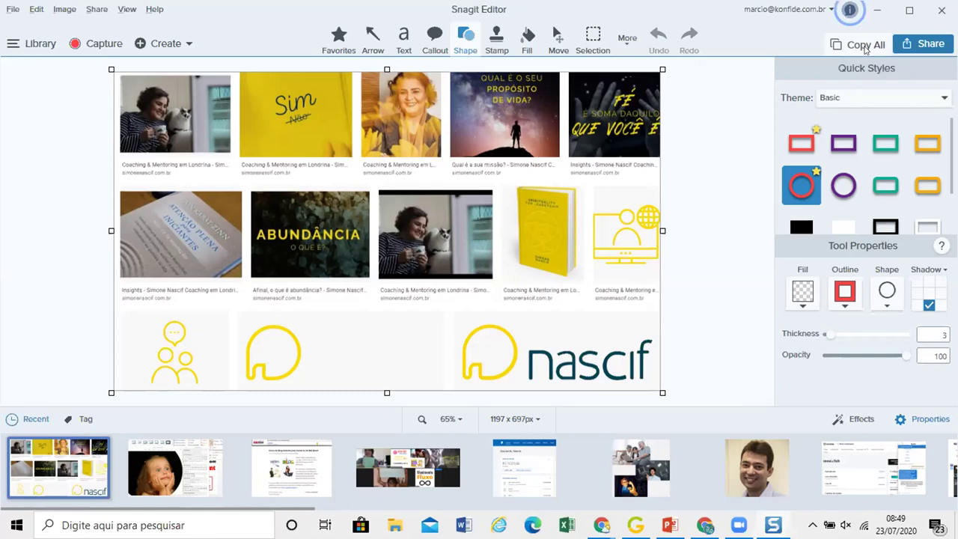
key(alt+Tab)
key(alt+Tab)
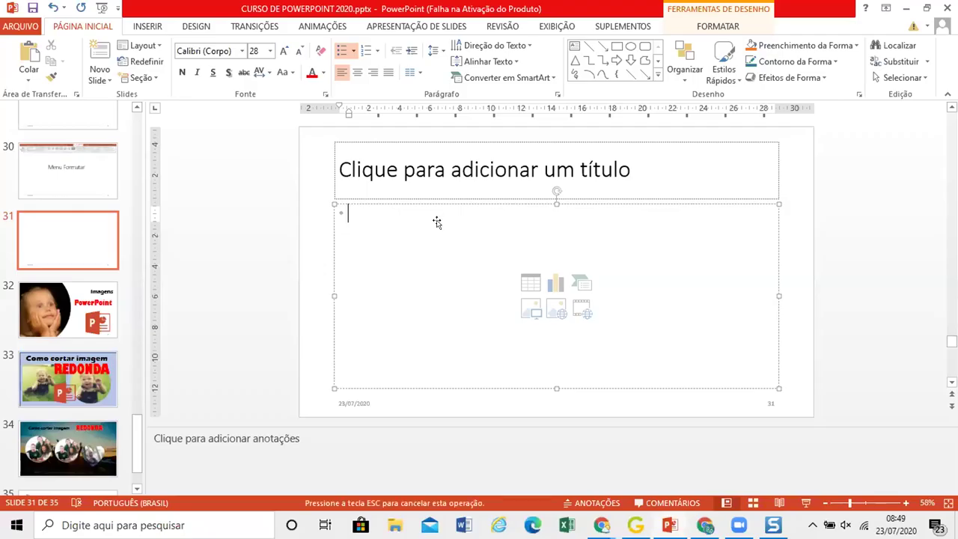
- Paste the image-grid capture onto slide 31, stretch it across the slide, and preview the slide show briefly
key(ctrl+v)
drag(674, 371, 614, 321)
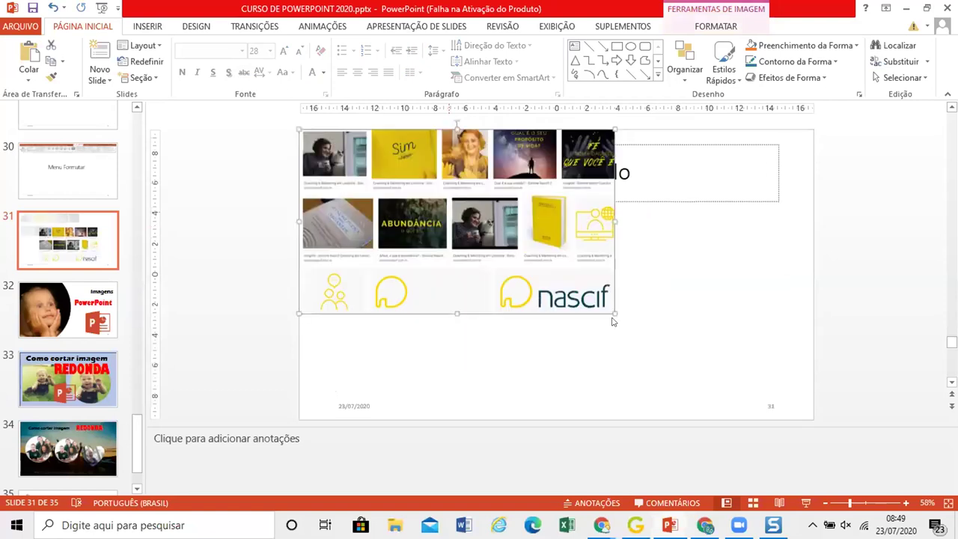
drag(681, 356, 806, 415)
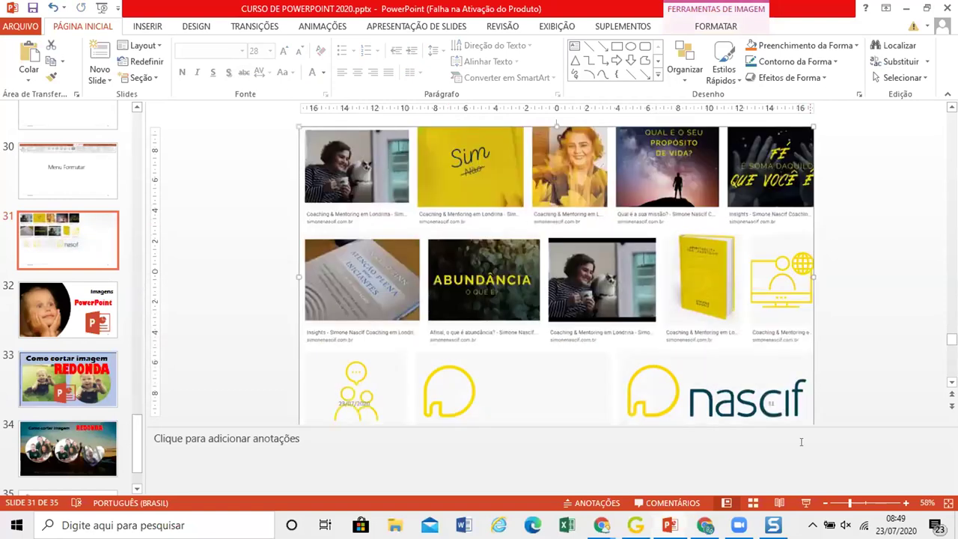
click(802, 500)
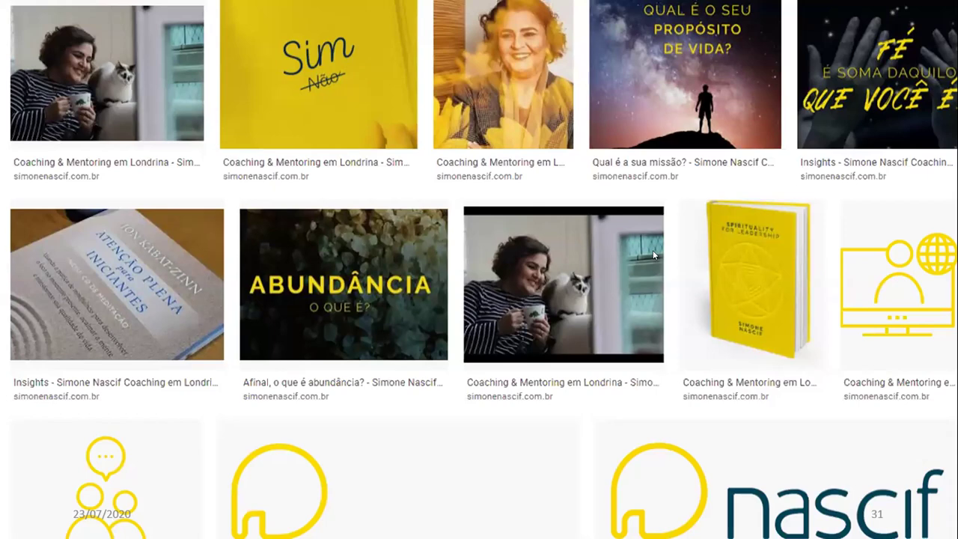
key(Escape)
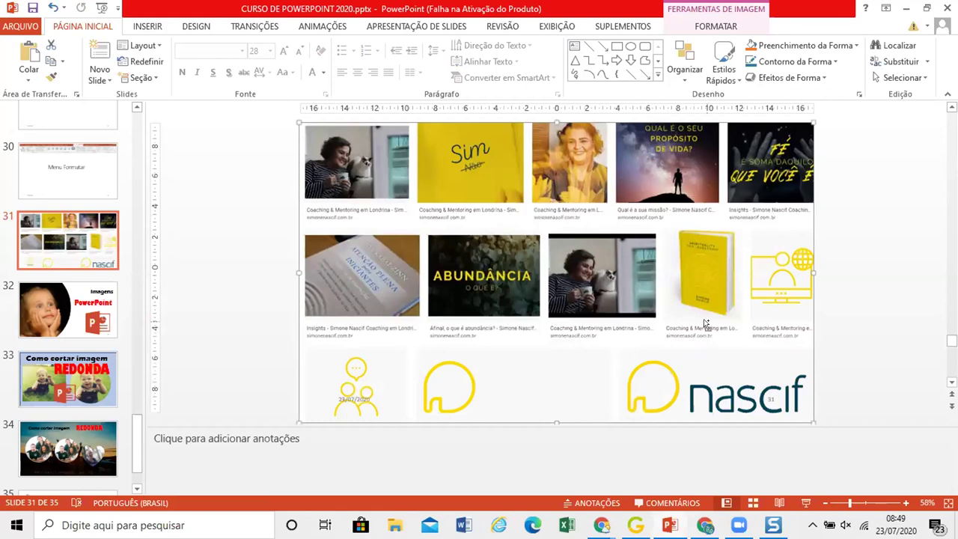
- Move the image grid up-left and enlarge it past the slide edges
mouse_move(704, 319)
mouse_down()
mouse_move(560, 181)
mouse_move(569, 183)
mouse_up()
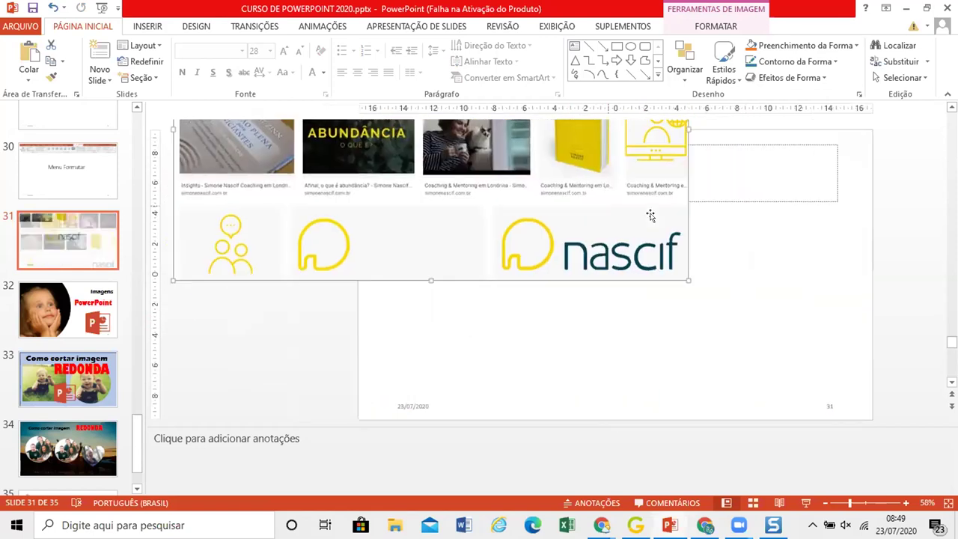
drag(688, 280, 880, 402)
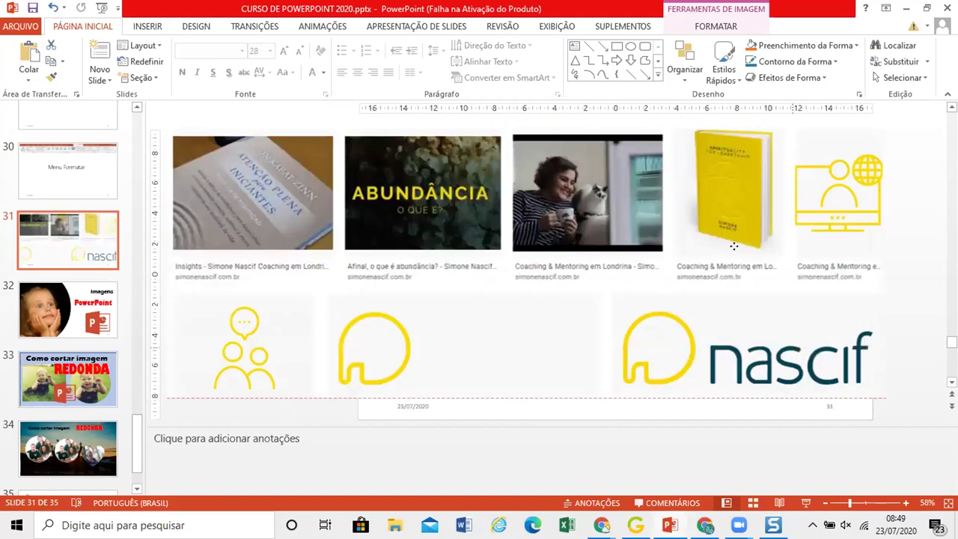
drag(781, 257, 853, 459)
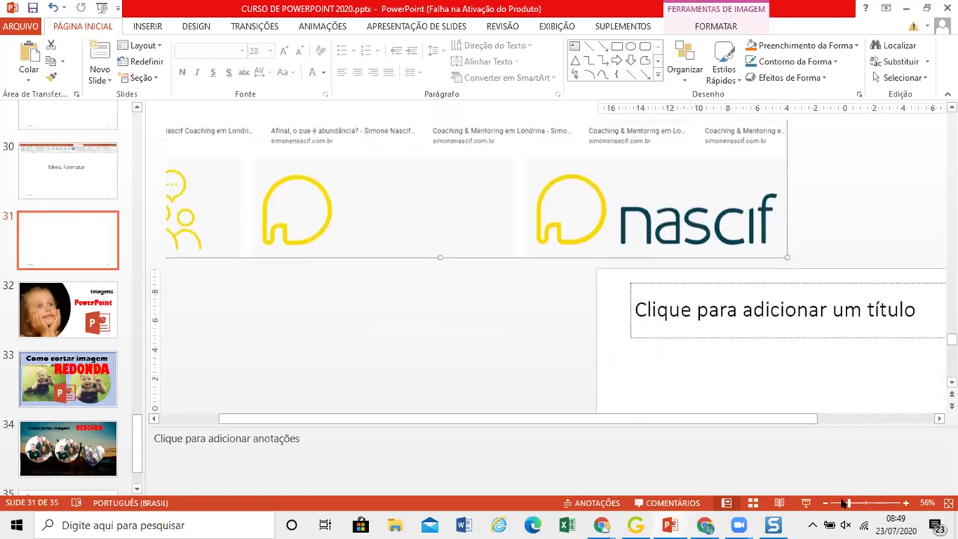
drag(848, 503, 843, 502)
scroll(681, 333, down, 1)
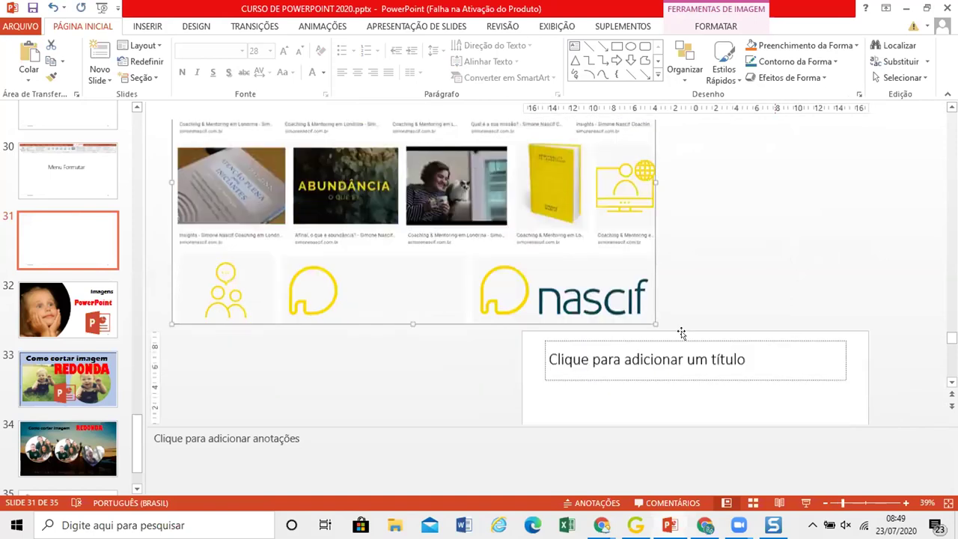
click(679, 224)
- Undo the series of moves and resizes made to the screenshot
key(ctrl+z)
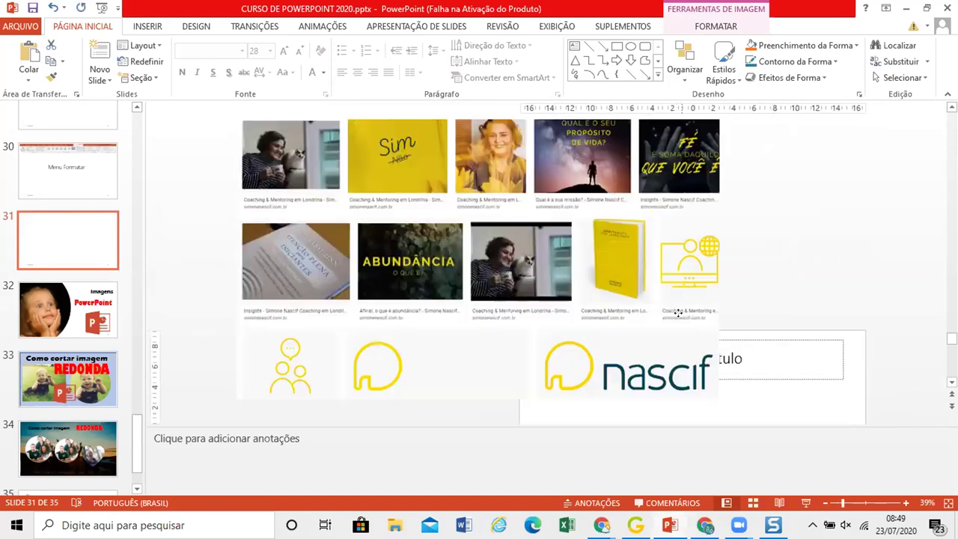
key(ctrl+z)
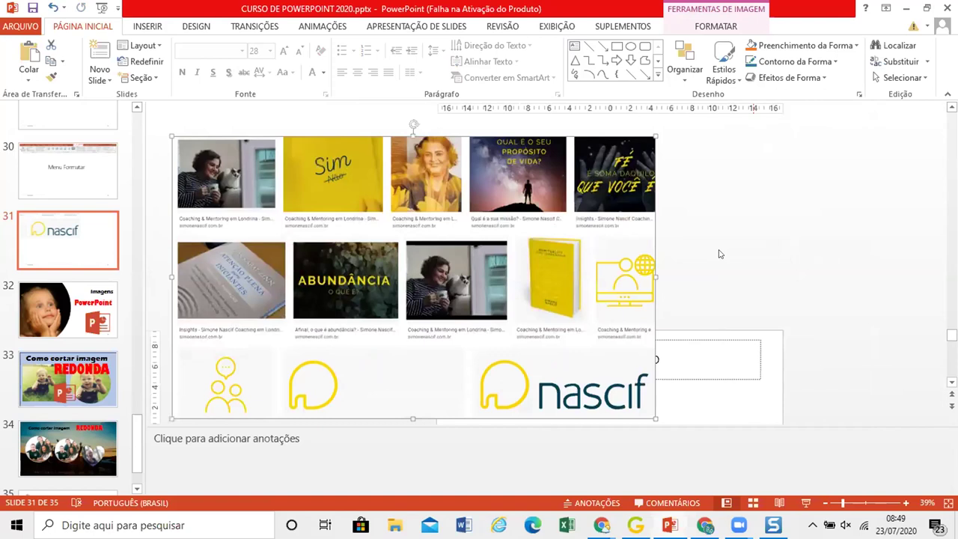
click(754, 280)
scroll(755, 281, down, 2)
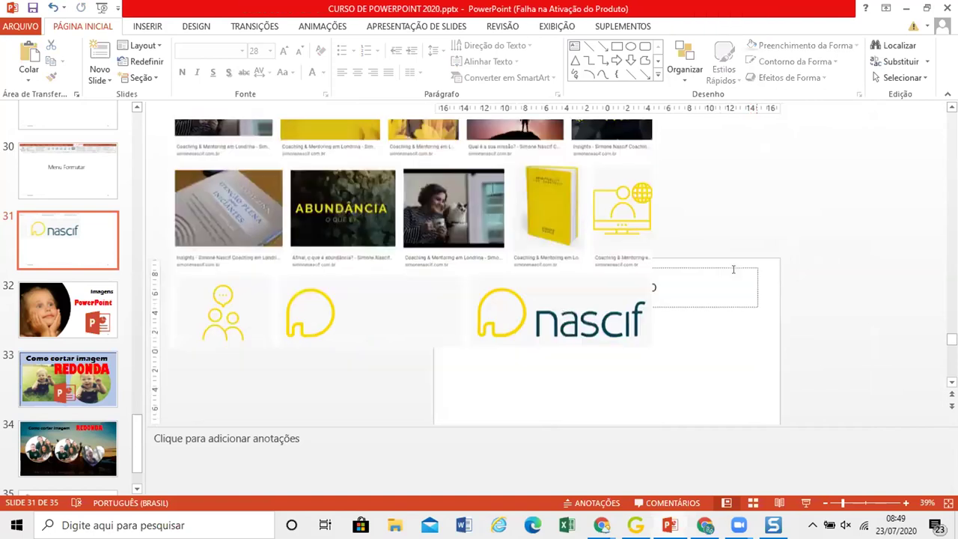
key(ctrl+z)
key(ctrl+z)
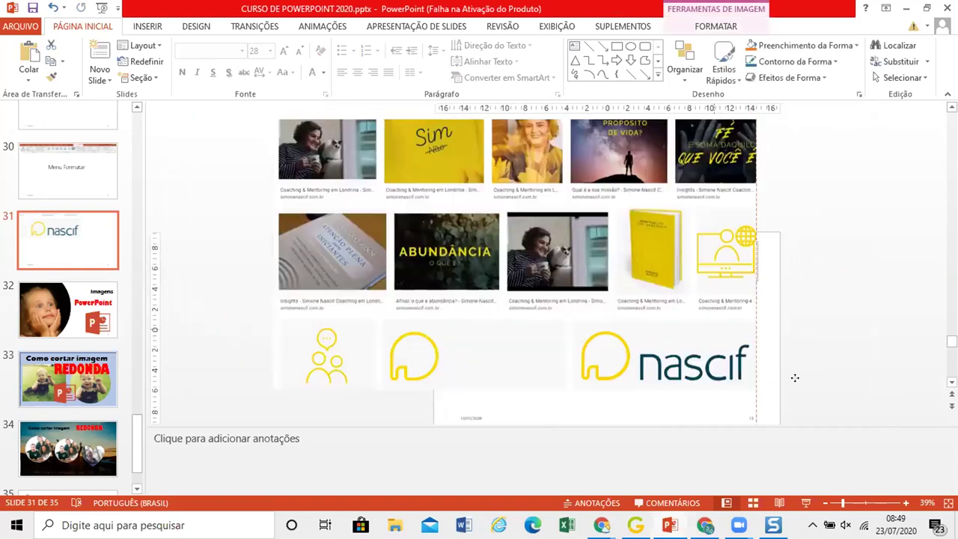
key(ctrl+z)
key(ctrl+z)
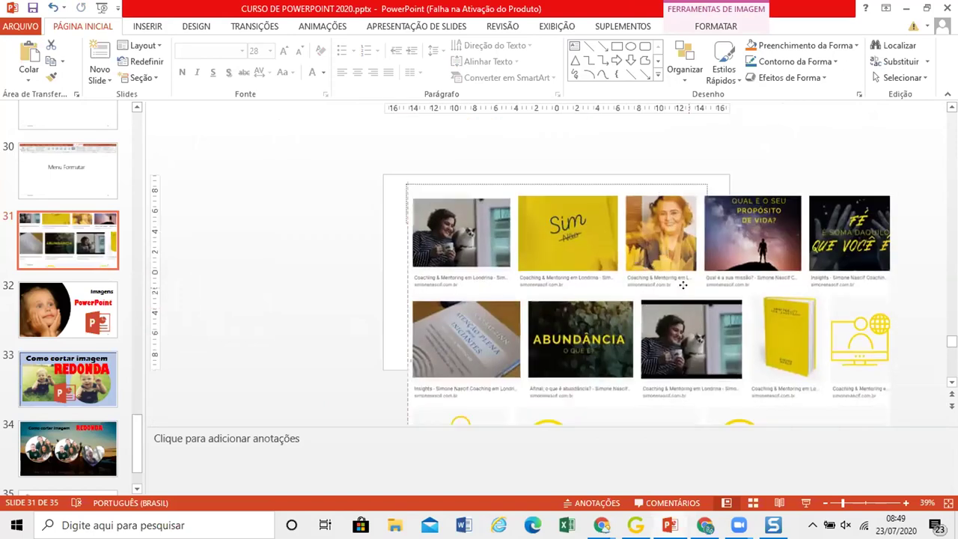
key(ctrl+z)
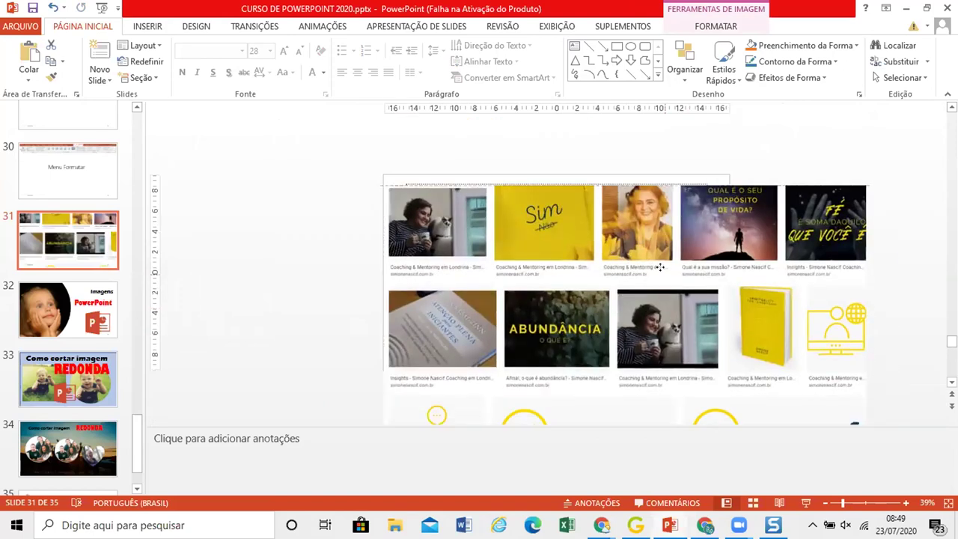
key(ctrl+z)
key(ctrl+z)
key(ctrl+z)
key(ctrl+z)
key(ctrl+z)
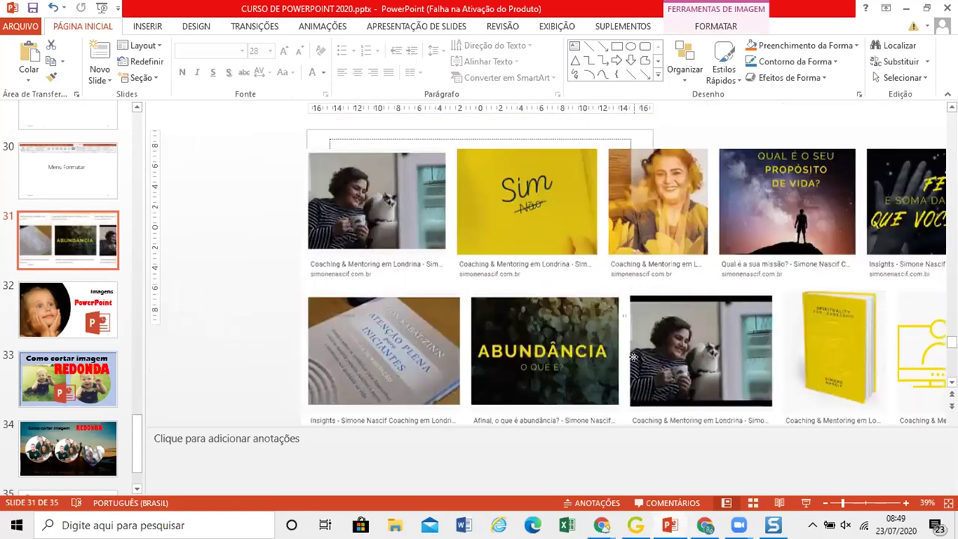
key(ctrl+z)
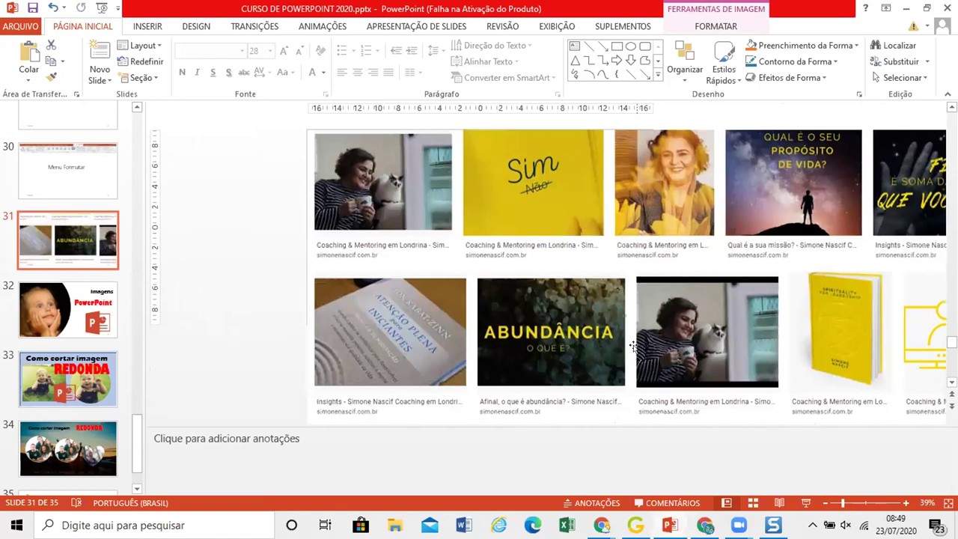
key(ctrl+z)
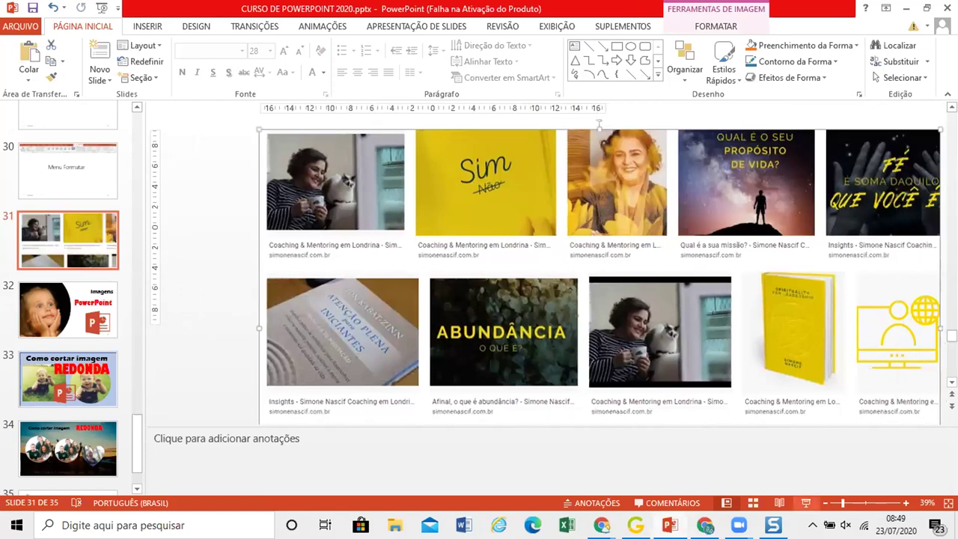
click(806, 503)
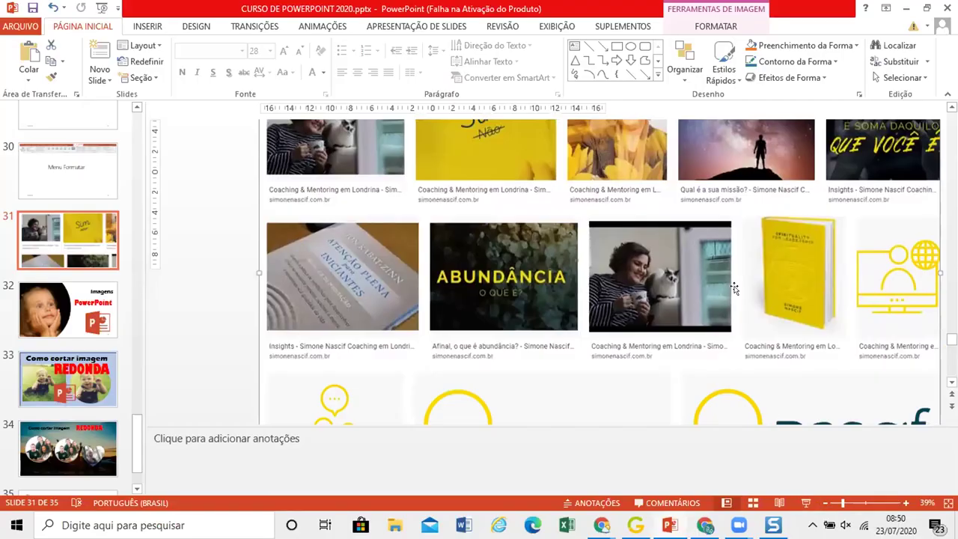
scroll(229, 232, up, 1)
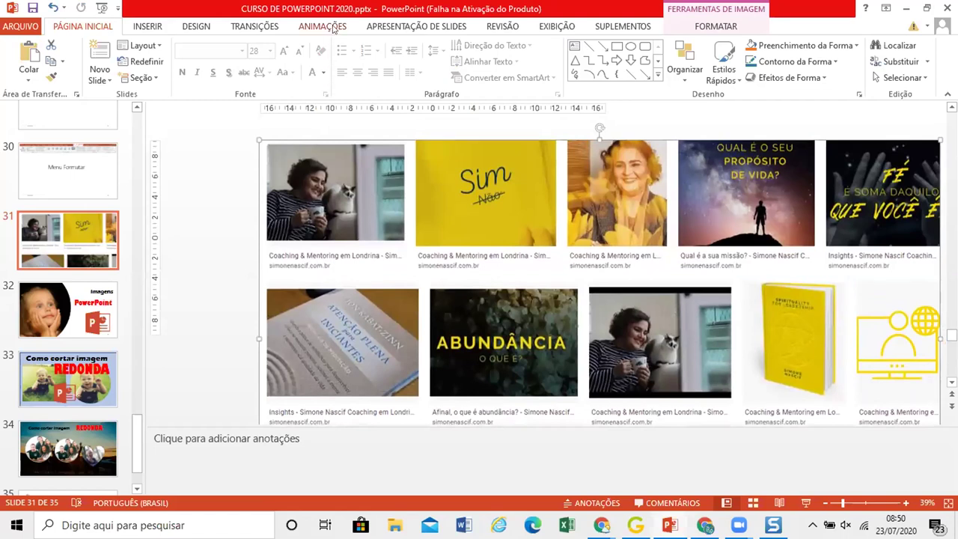
- Apply the Linhas motion path from Caminhos de Animação to the screenshot
click(334, 28)
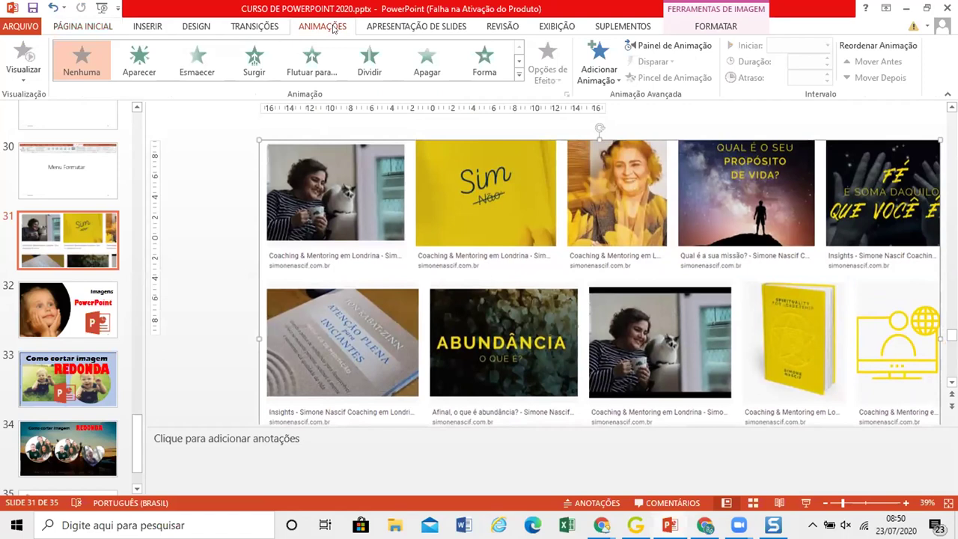
click(519, 74)
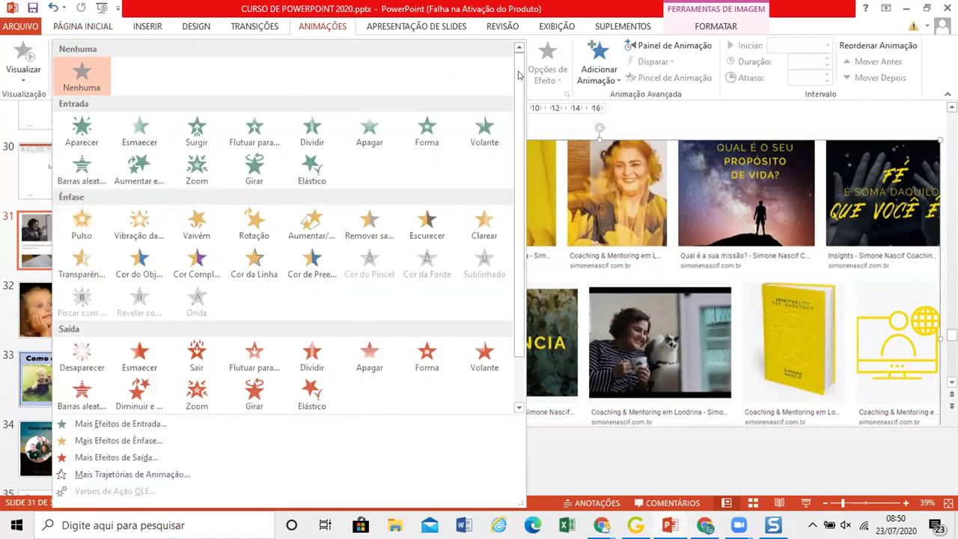
drag(519, 74, 519, 178)
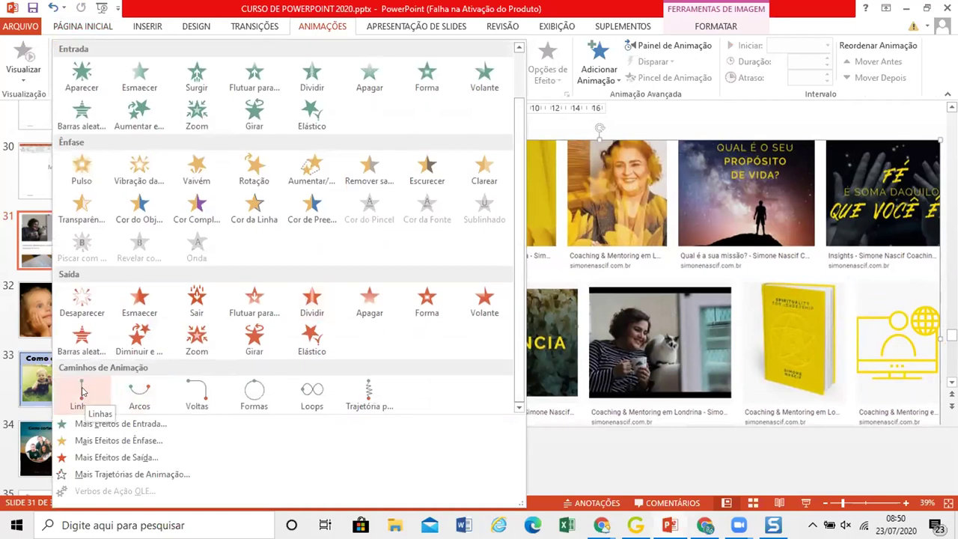
click(82, 391)
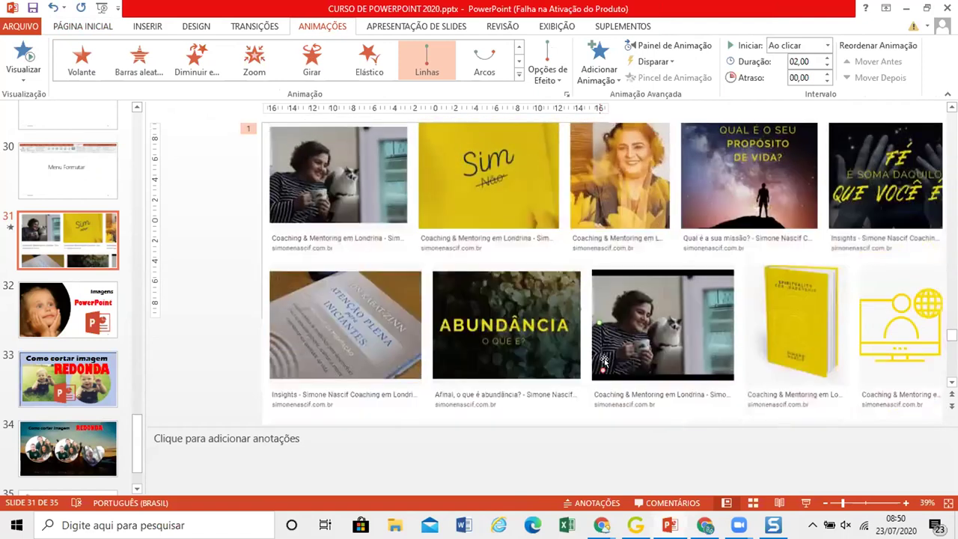
- Drag the path's end far to the left and preview the motion with Shift+F5
drag(604, 370, 490, 356)
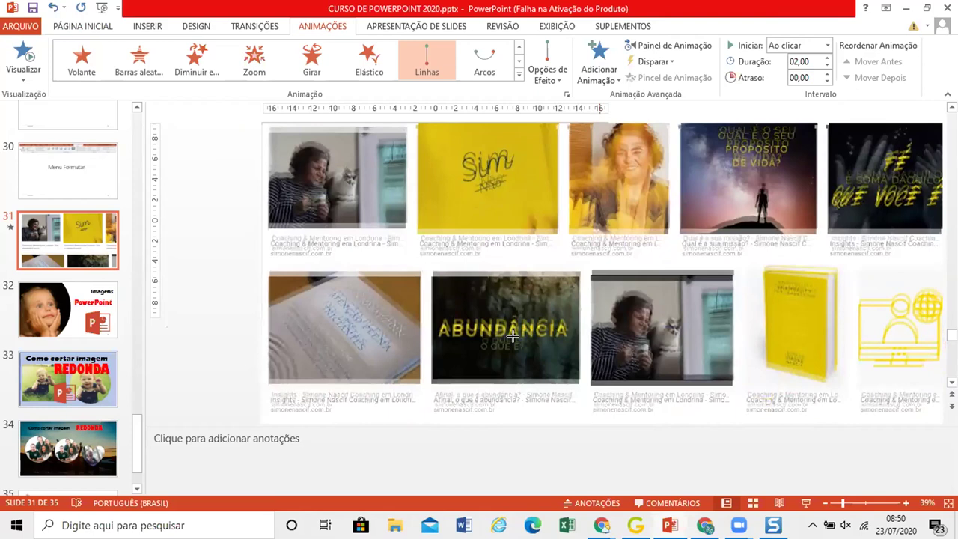
drag(595, 322, 299, 324)
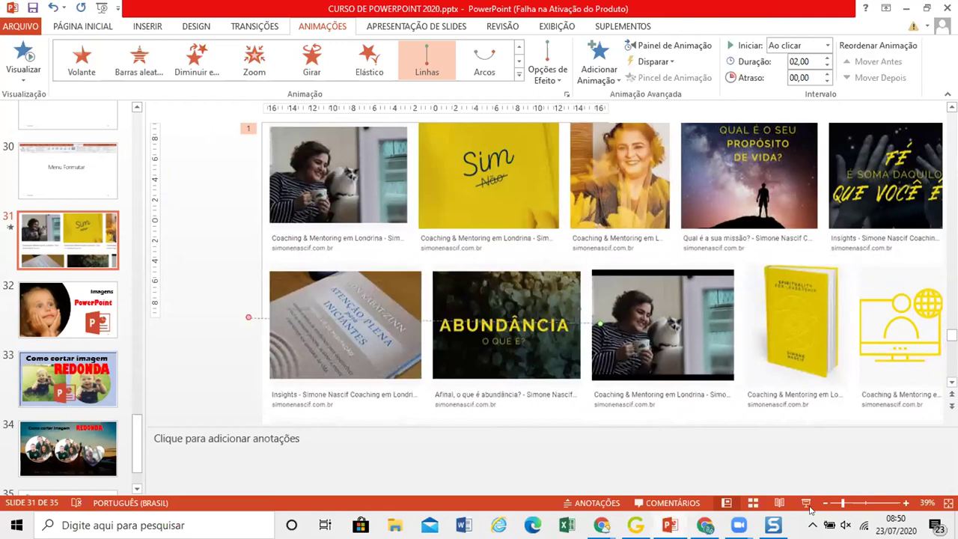
key(shift+F5)
- Use Adicionar Animação to add a second Linhas motion path to the screenshot
click(612, 78)
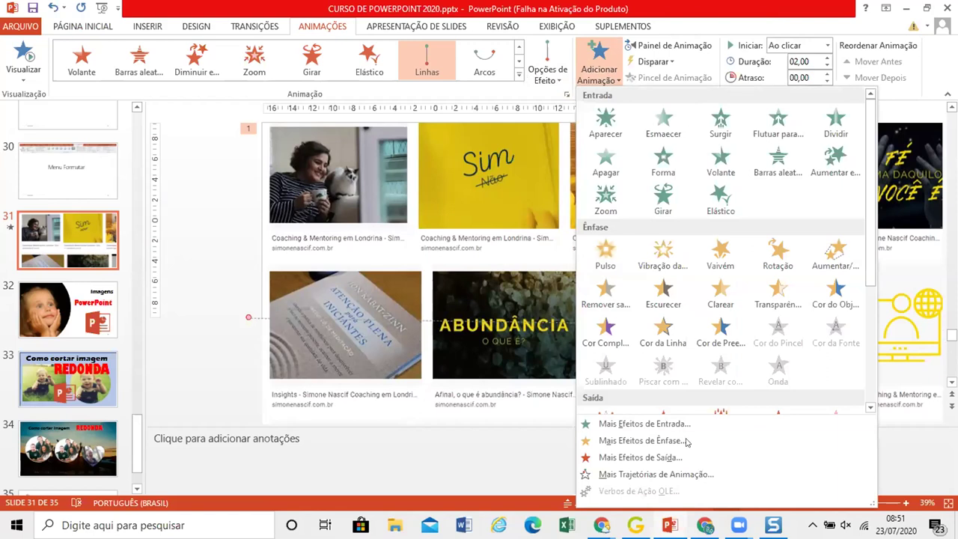
scroll(719, 334, down, 3)
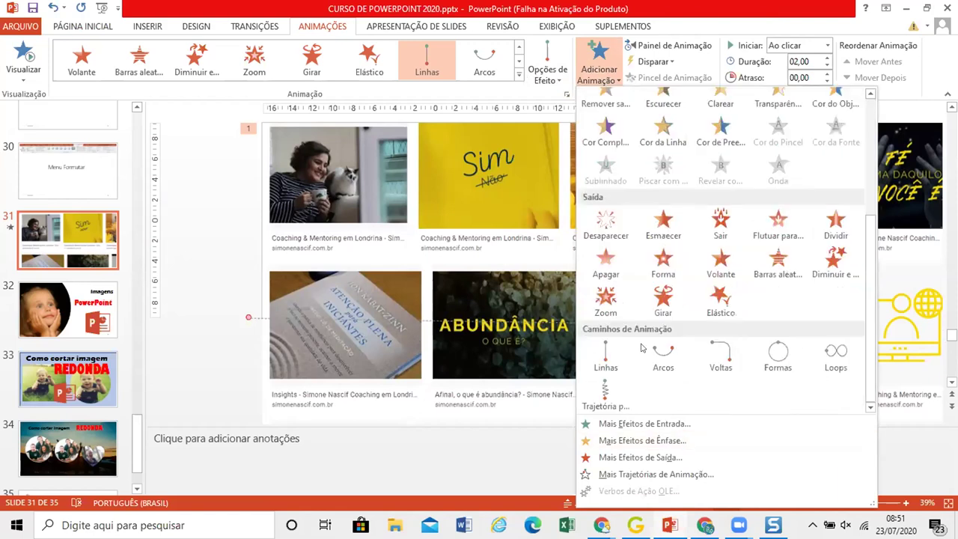
click(606, 353)
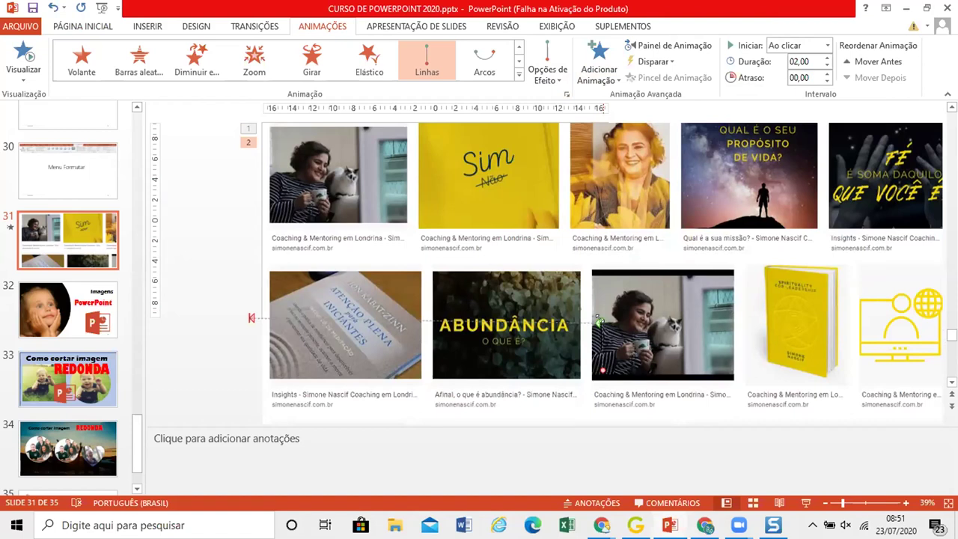
- Align the second path's start with the first path's end, reposition its end, and play the slide show
drag(599, 321, 598, 317)
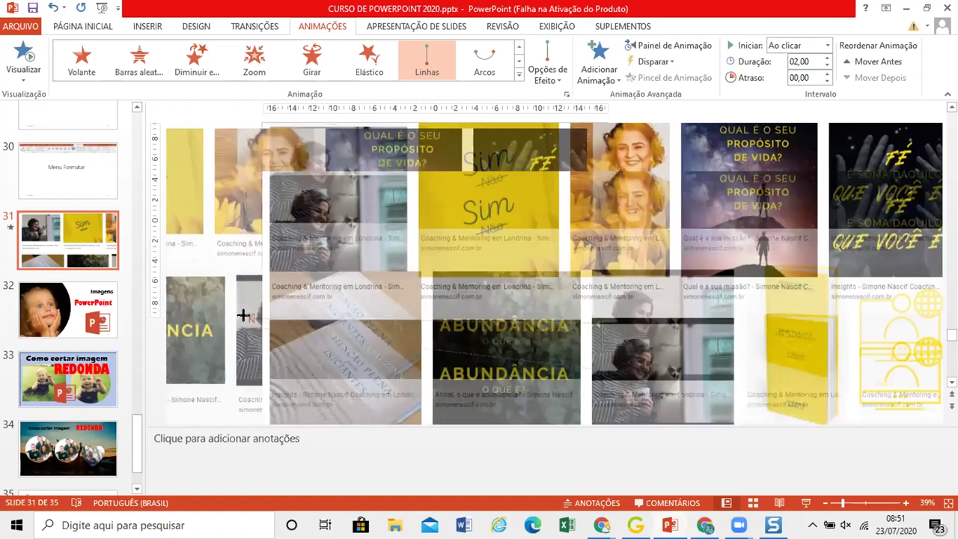
drag(244, 312, 244, 312)
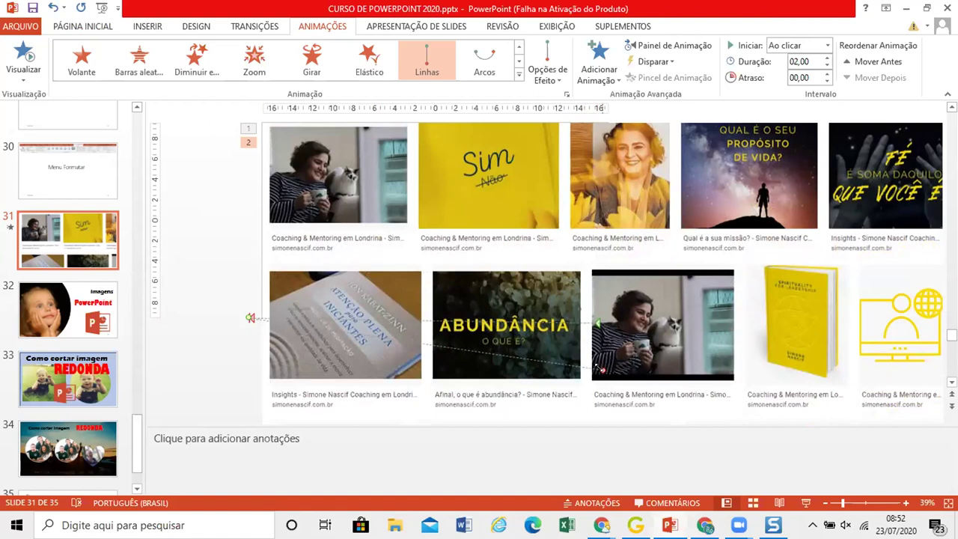
drag(601, 368, 326, 429)
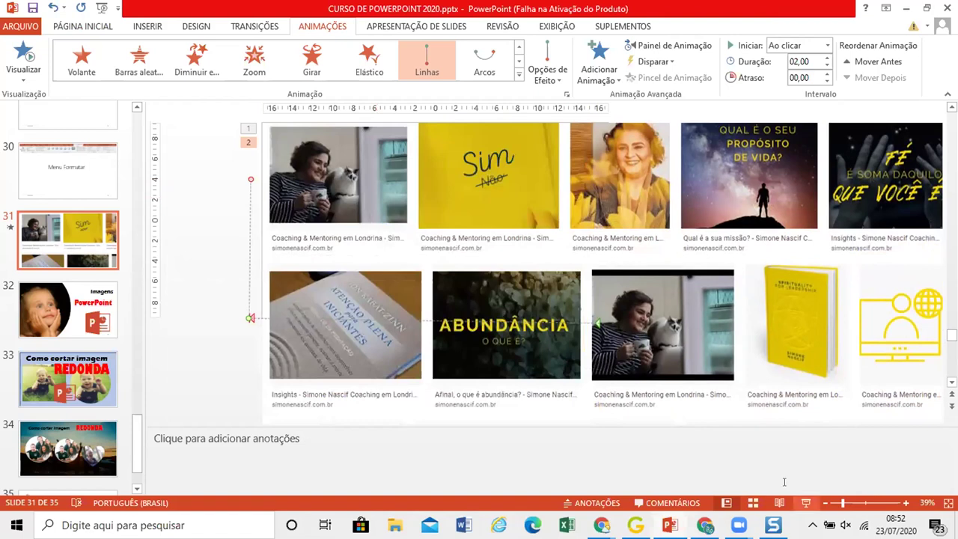
click(805, 503)
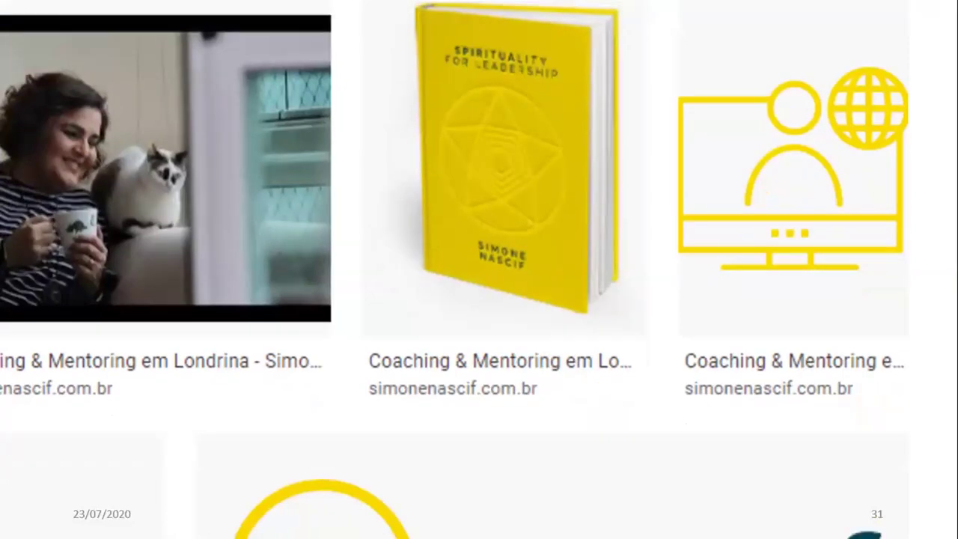
- Exit the slide show with Esc, back to editing slide 31
key(Escape)
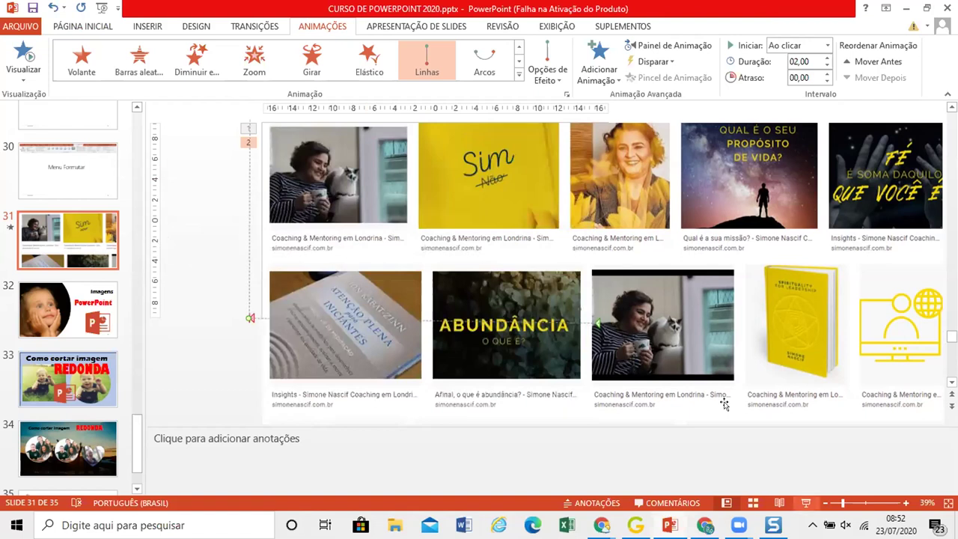
click(837, 506)
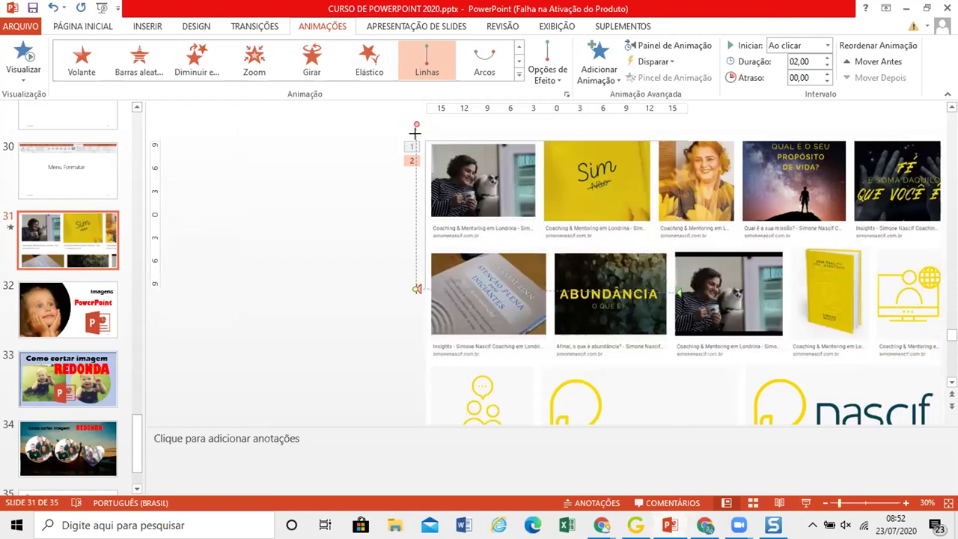
drag(412, 122, 199, 316)
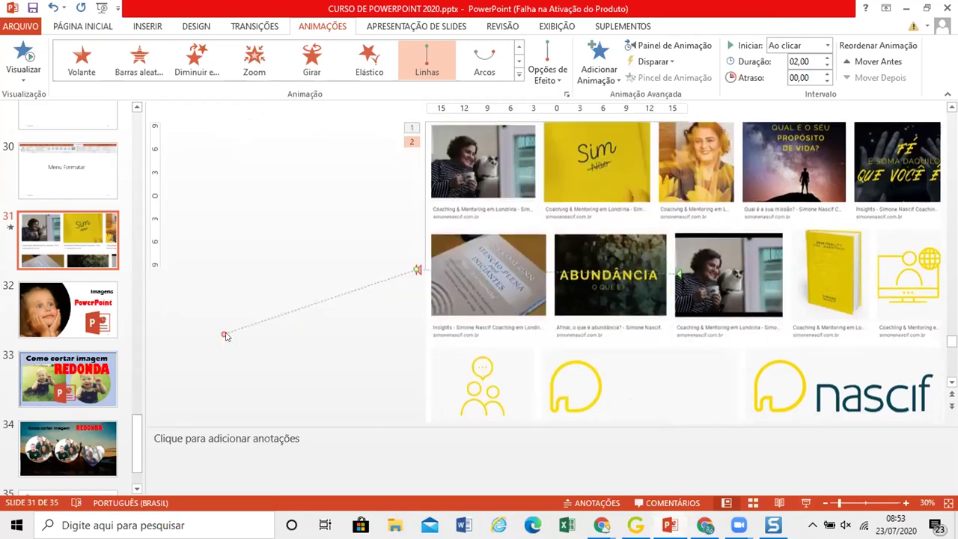
click(280, 256)
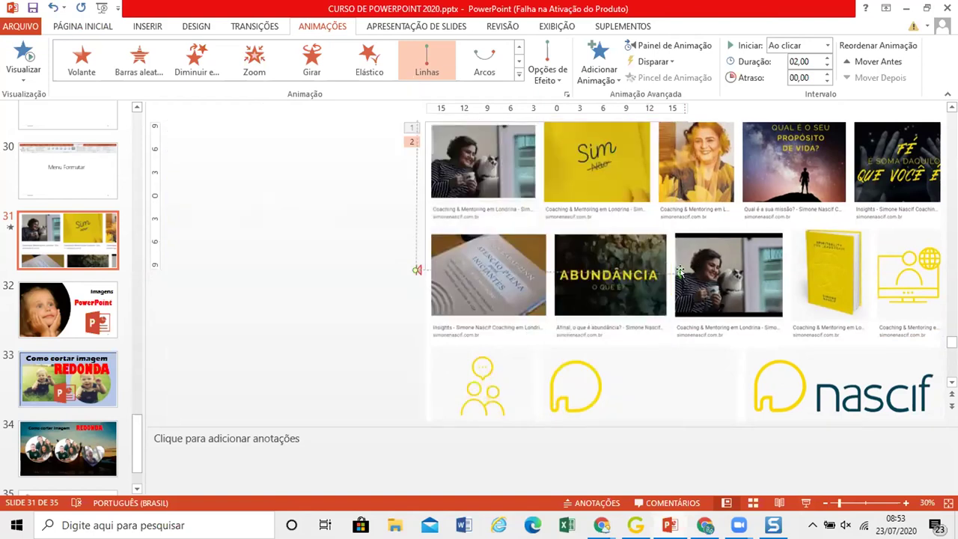
click(677, 272)
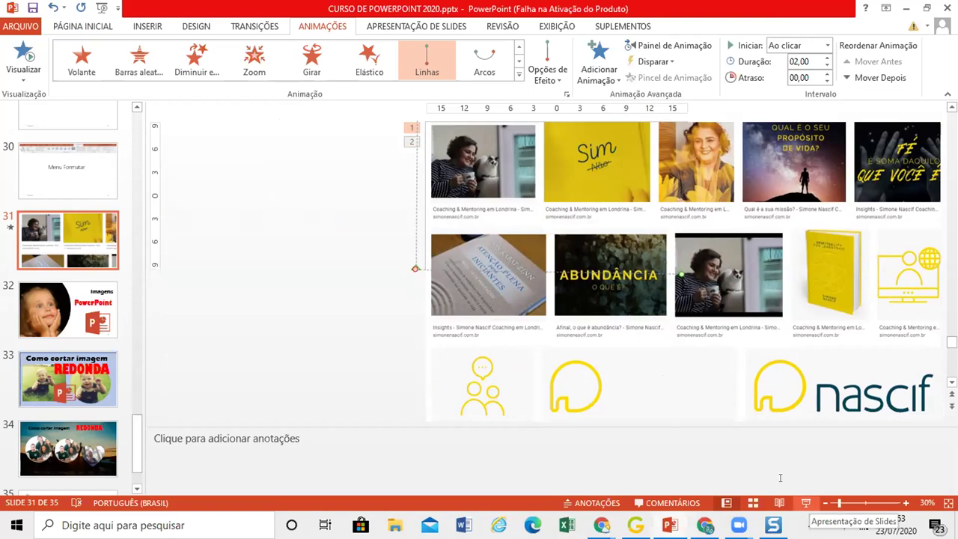
- Play slide 31's two chained motion paths in the slide show, then advance to slide 32
click(806, 502)
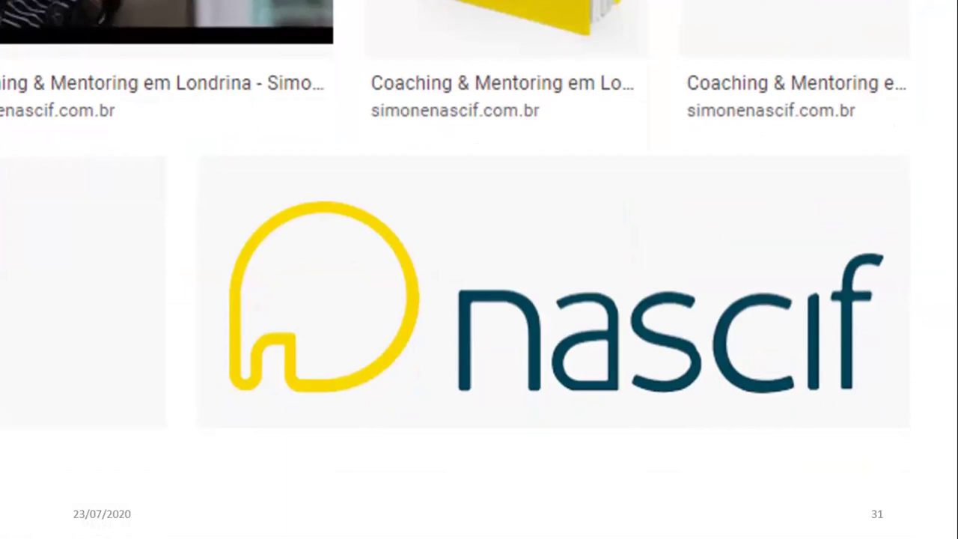
key(Right)
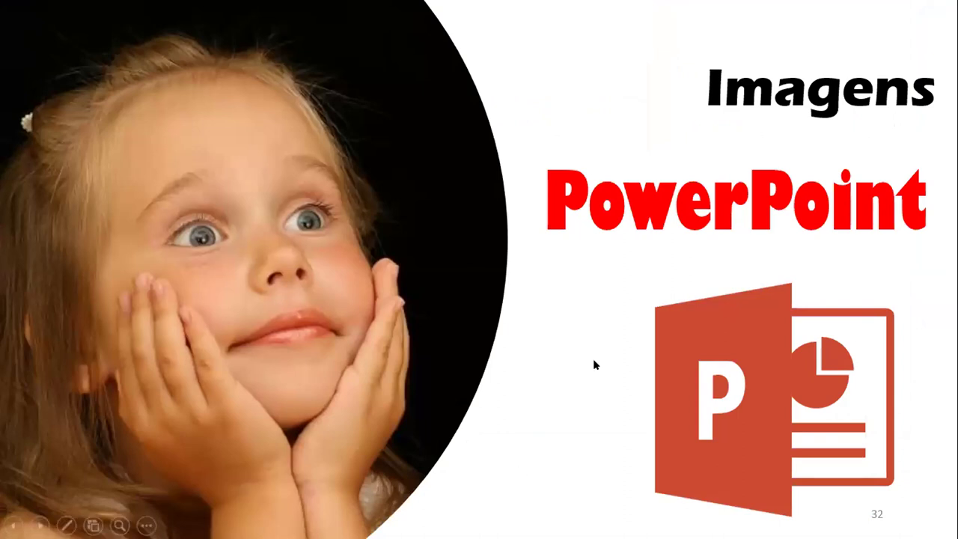
- Step back from slide 32 to slide 31 in the running slide show
key(Left)
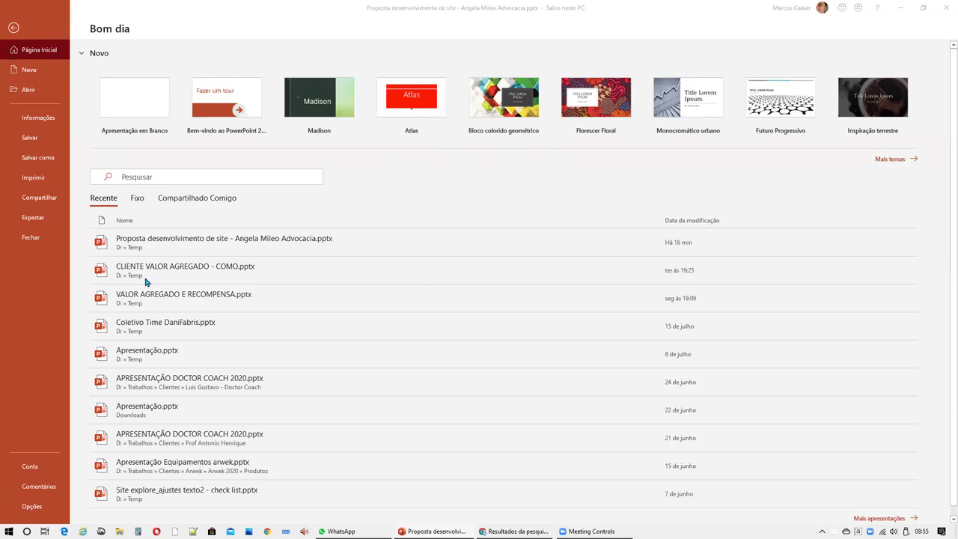
- Open the recent website proposal presentation and select the title slide's large laptop background photo
click(161, 242)
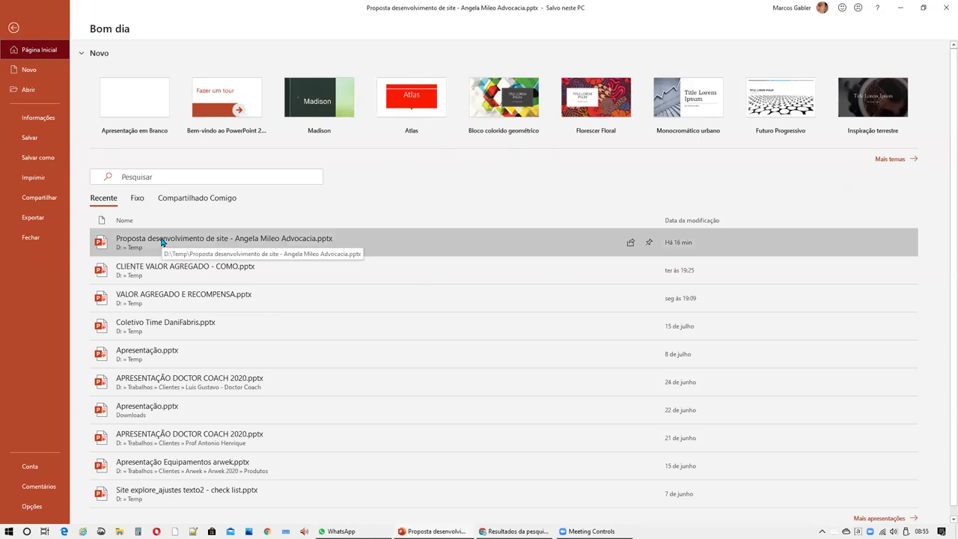
click(161, 242)
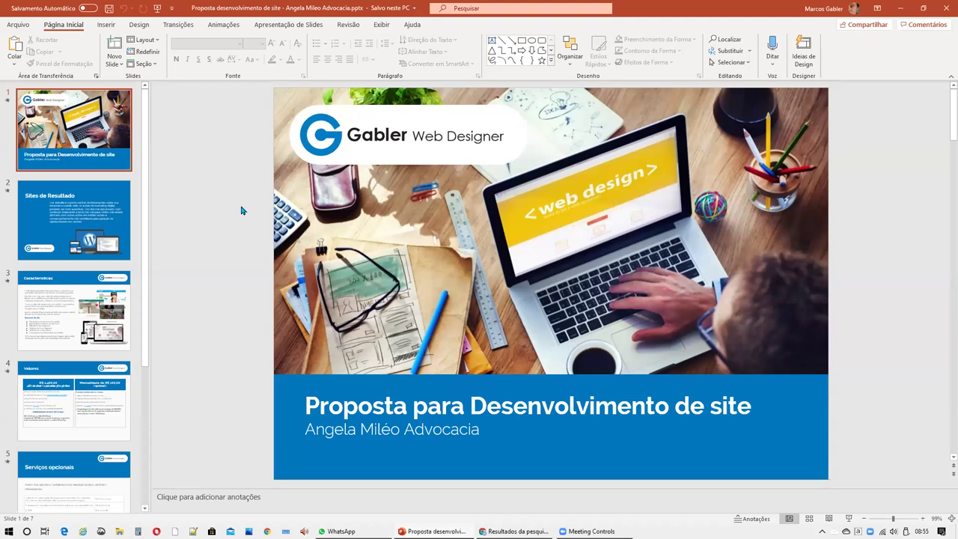
click(345, 133)
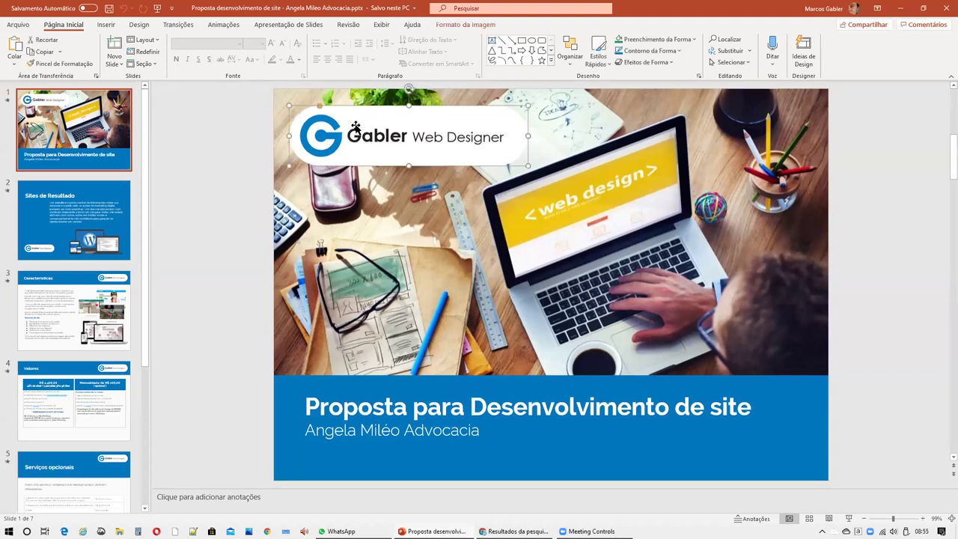
click(211, 203)
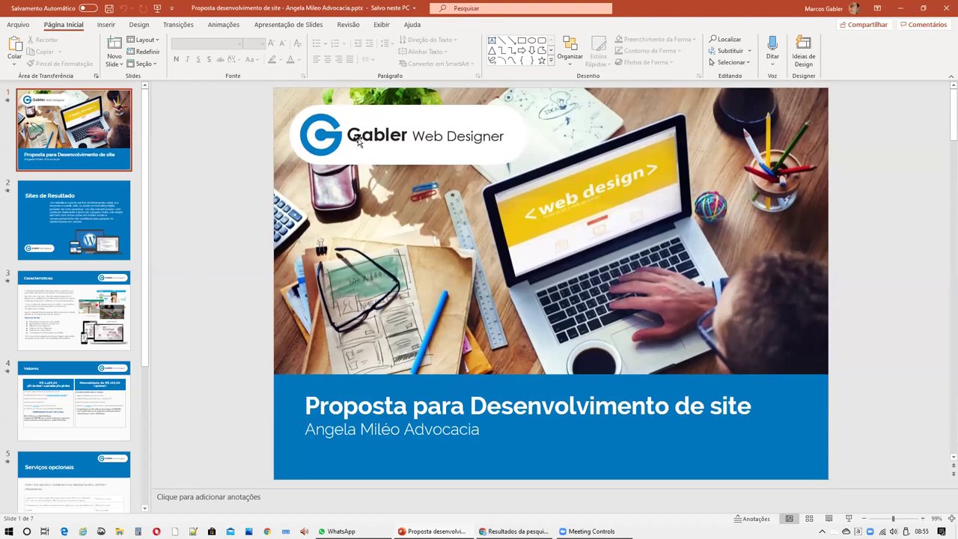
click(438, 226)
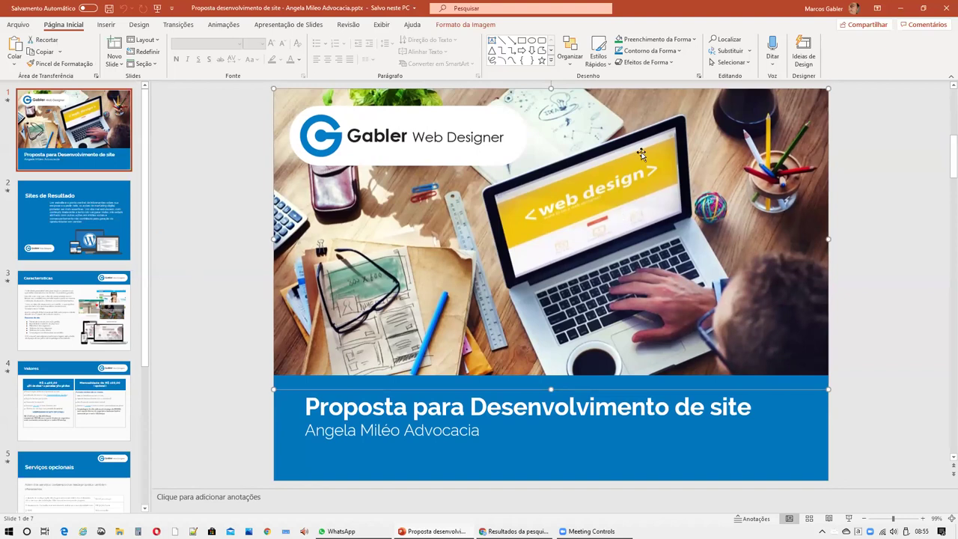
- Shrink the laptop photo to a small picture and move it right of centre above the title band
key(Delete)
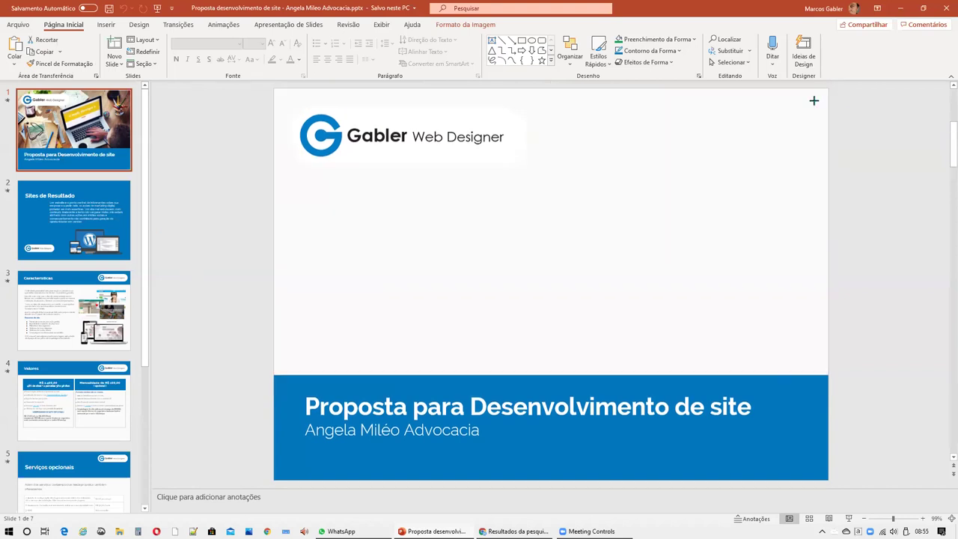
drag(814, 101, 431, 289)
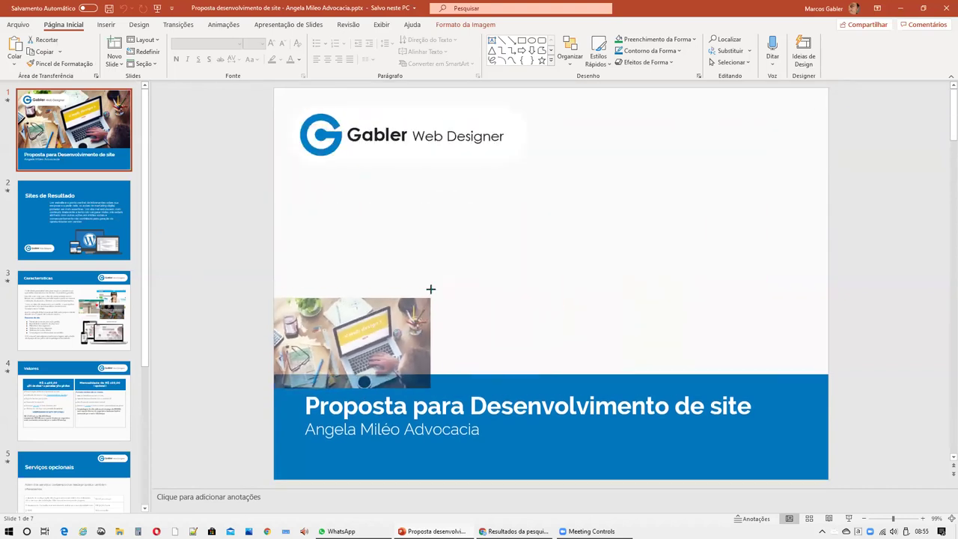
drag(431, 289, 444, 287)
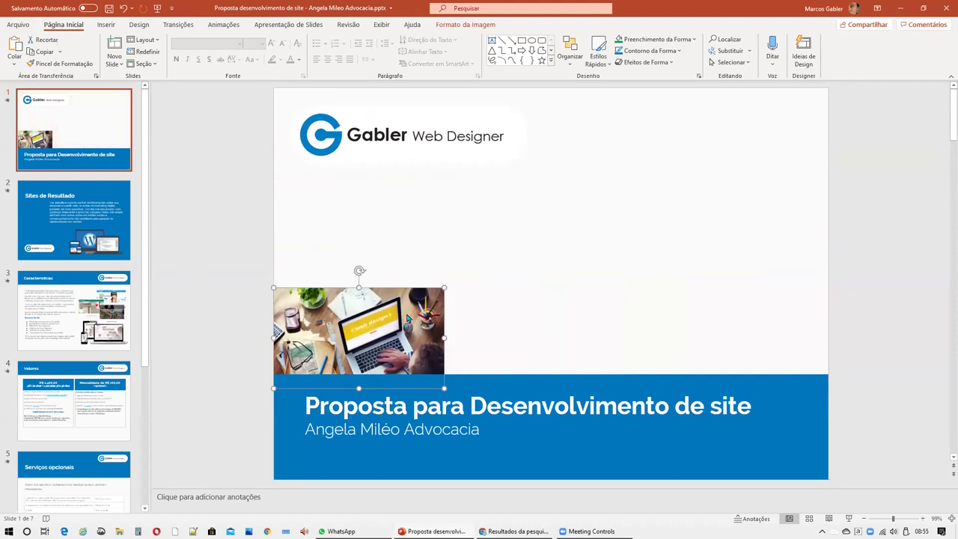
key(ctrl+z)
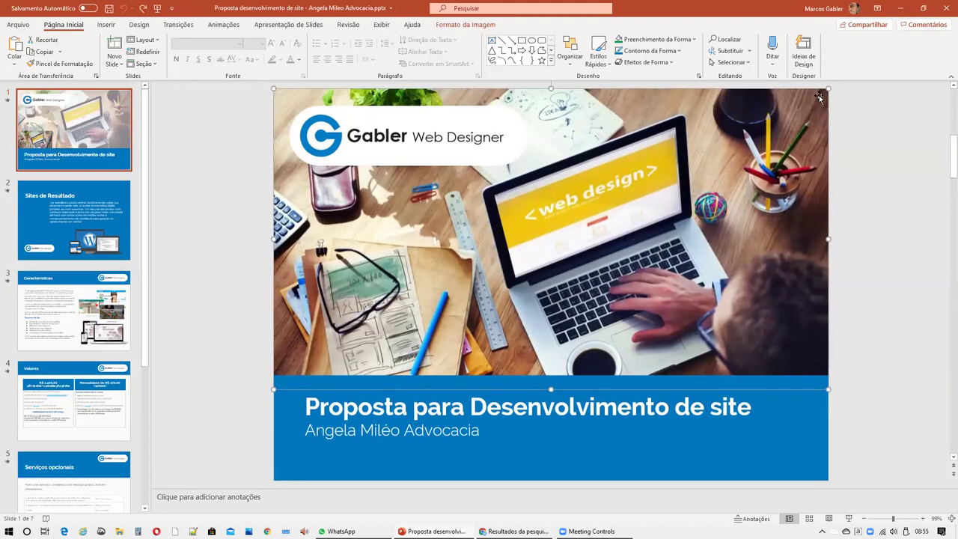
key(ctrl+y)
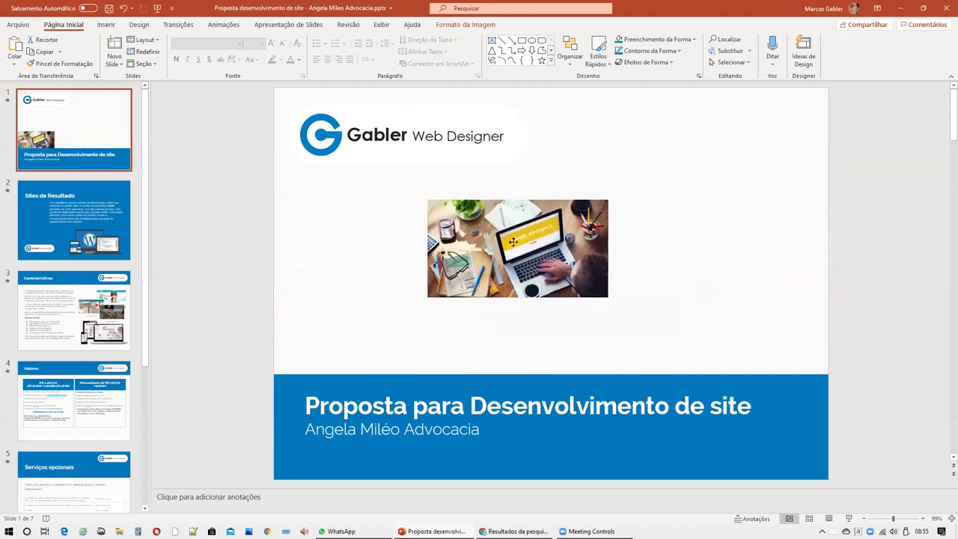
mouse_move(537, 251)
mouse_down()
mouse_move(704, 177)
mouse_move(670, 247)
mouse_up()
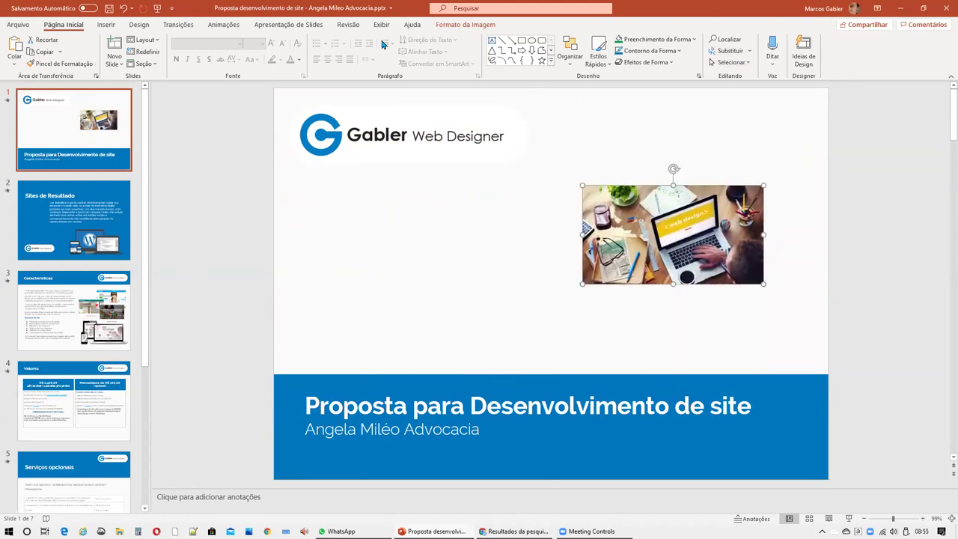
- Apply the Lines motion path animation to the small laptop photo
click(238, 24)
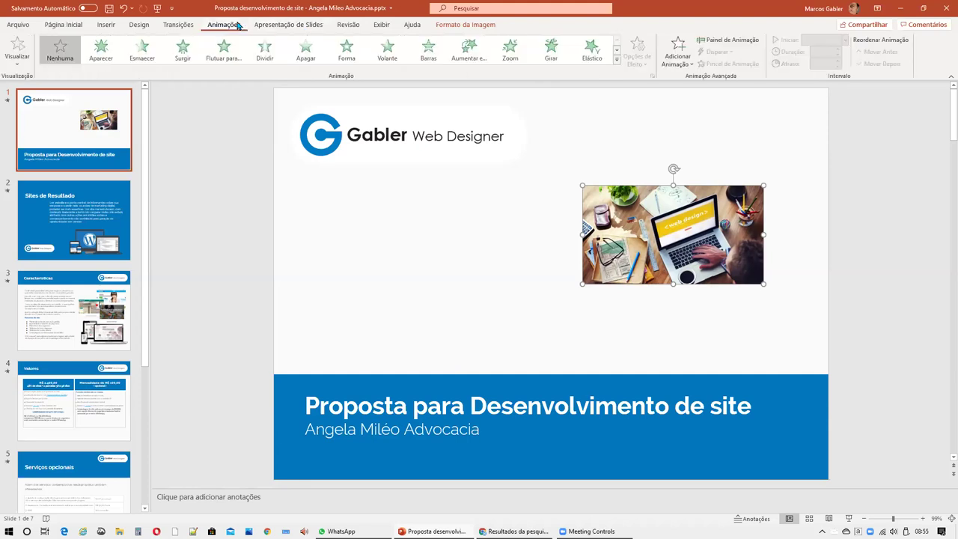
click(617, 64)
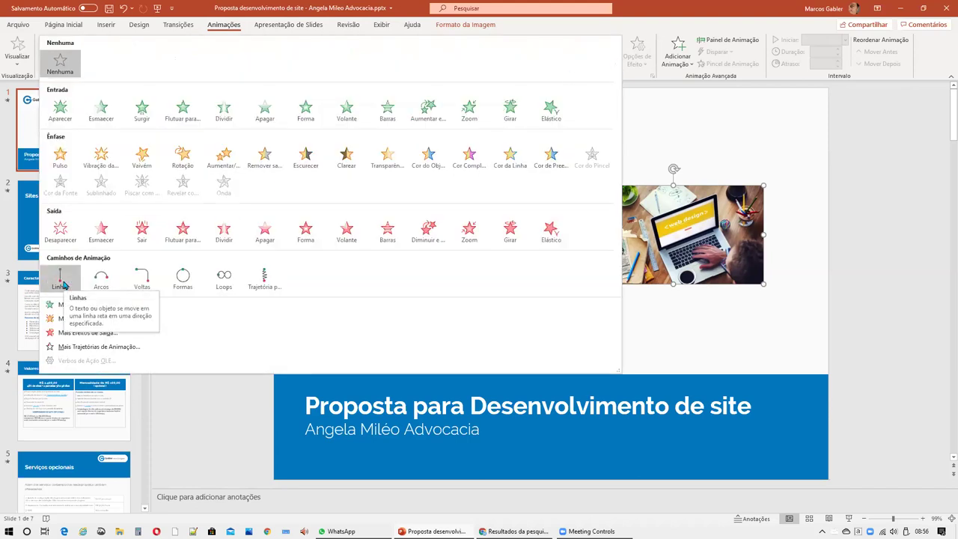
click(60, 279)
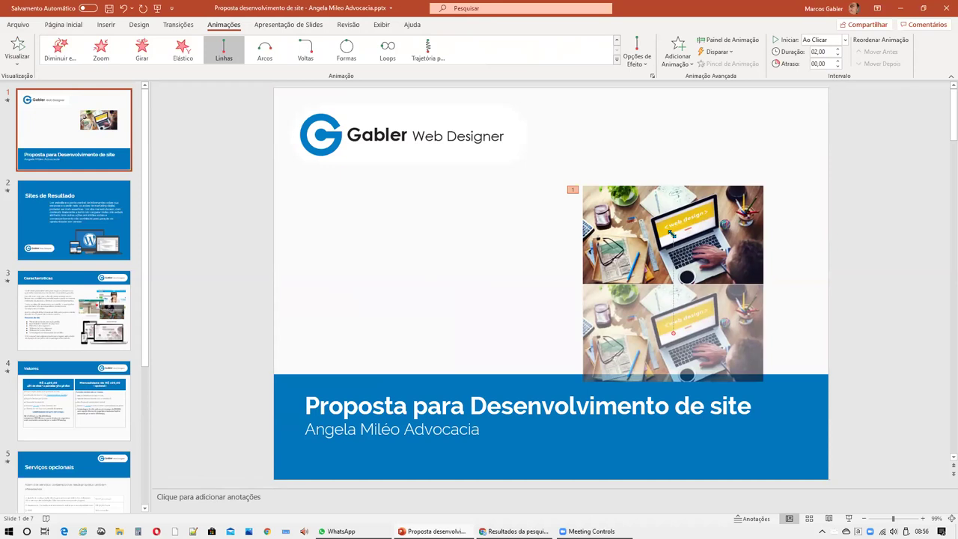
- Reposition the motion path's ends to the upper right and lower left of the slide
mouse_move(671, 234)
mouse_down()
mouse_move(452, 248)
mouse_move(450, 233)
mouse_up()
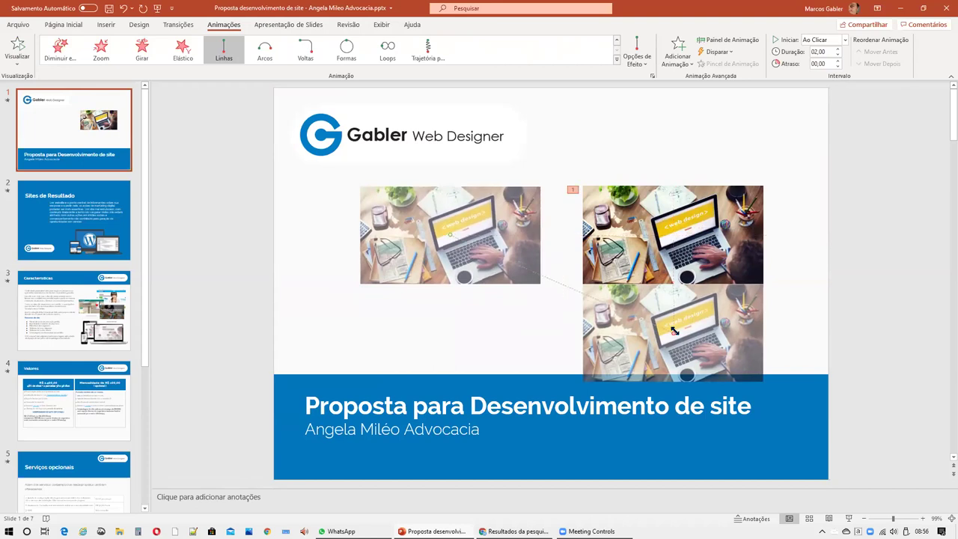
drag(675, 330, 672, 234)
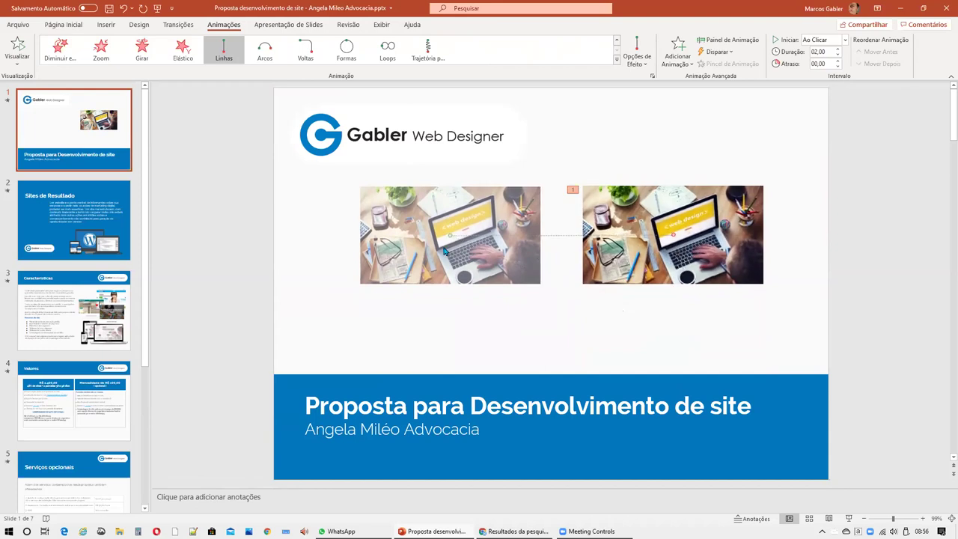
drag(448, 236, 725, 149)
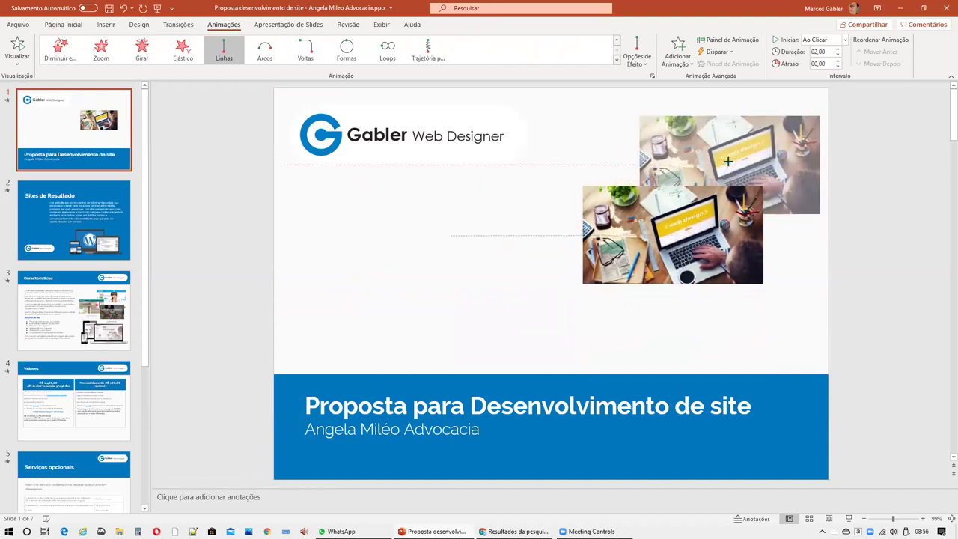
drag(674, 233, 547, 250)
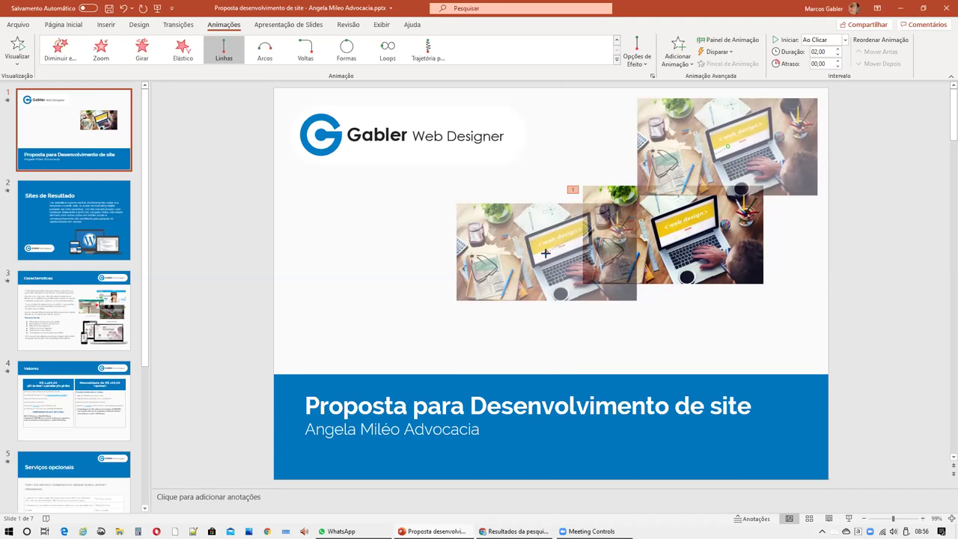
drag(546, 253, 549, 257)
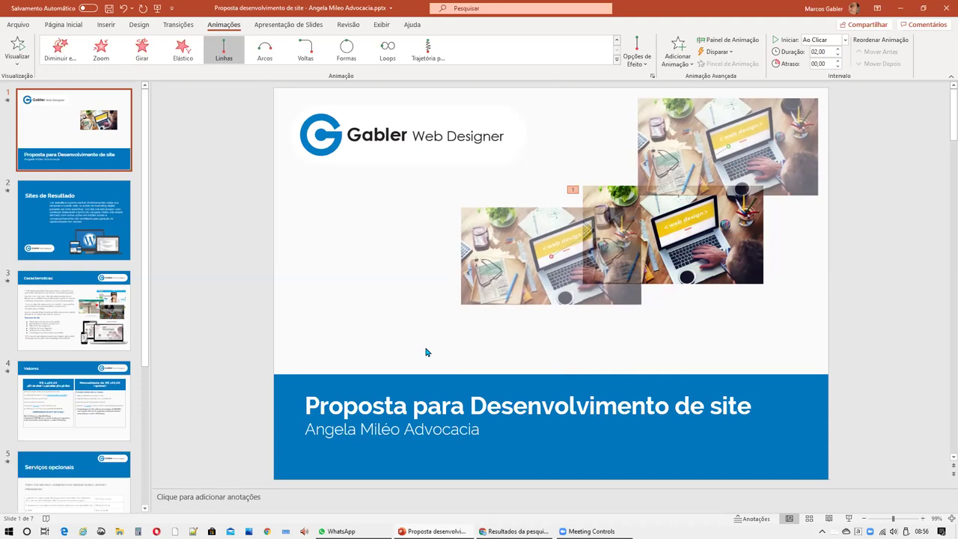
- Preview the photo's animation in a presenter-view slide show, dismiss the captions tip, then end the show
click(853, 521)
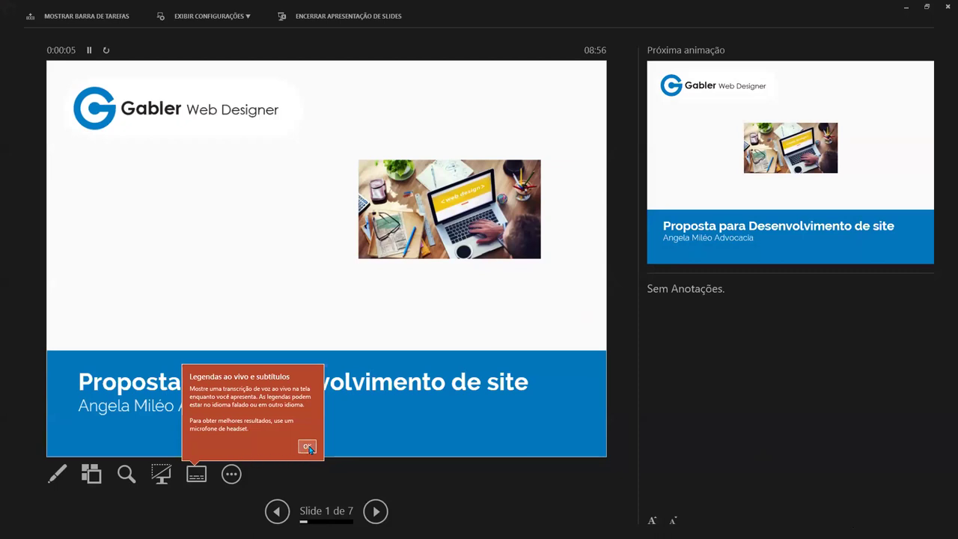
click(307, 446)
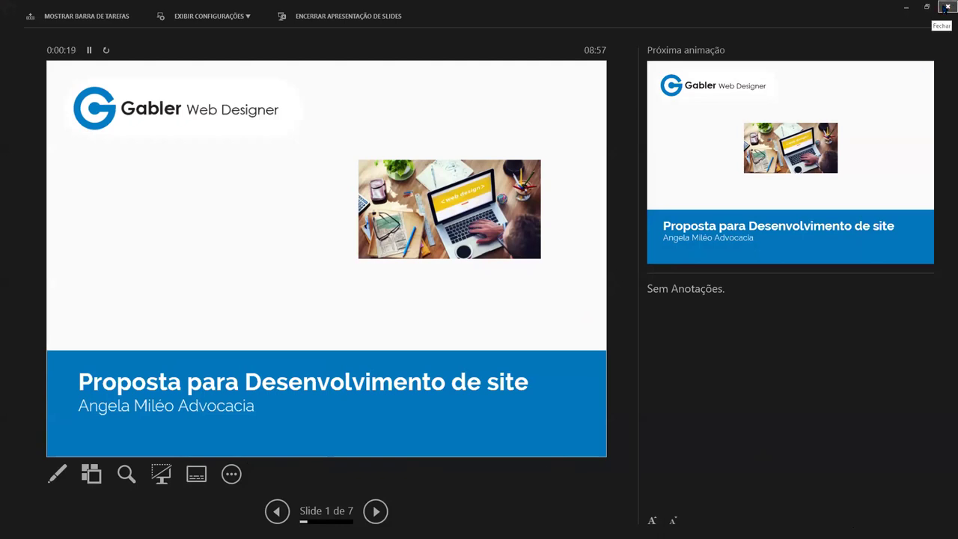
click(365, 19)
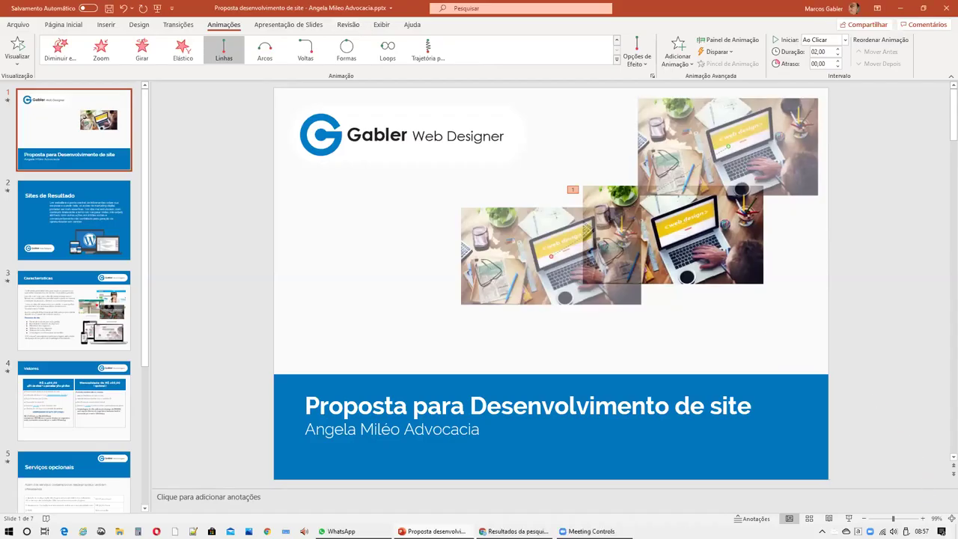
key(super+a)
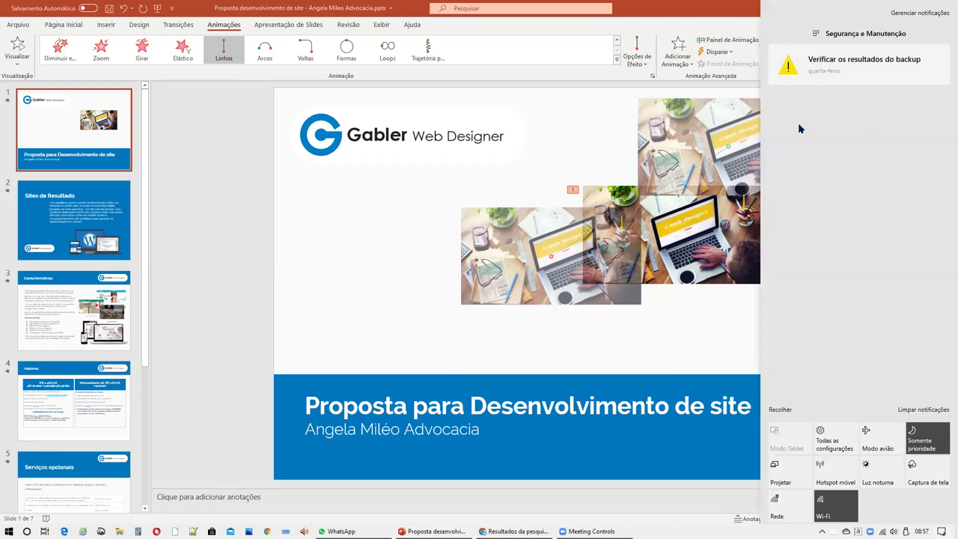
- Replay the slide show to watch the photo travel along its Linhas path, then end it
click(365, 324)
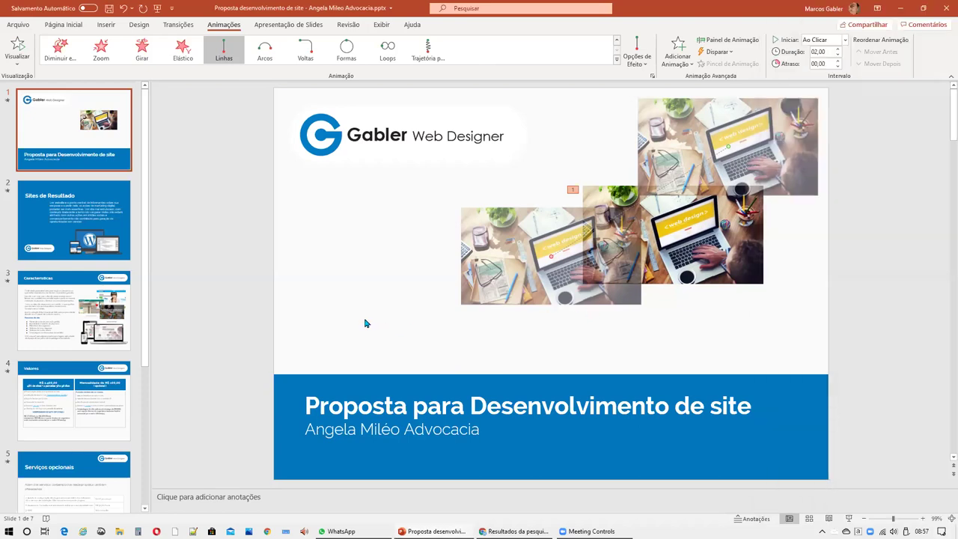
click(852, 520)
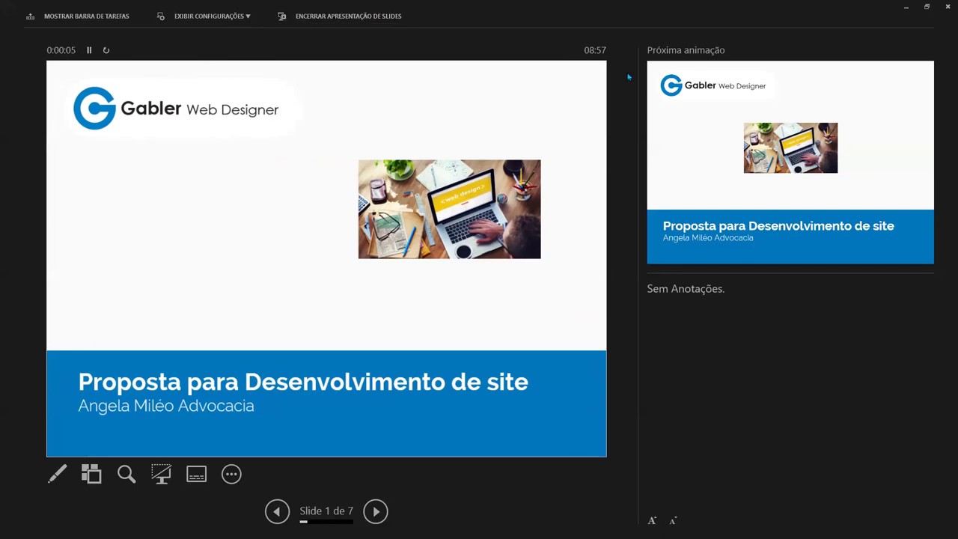
click(771, 86)
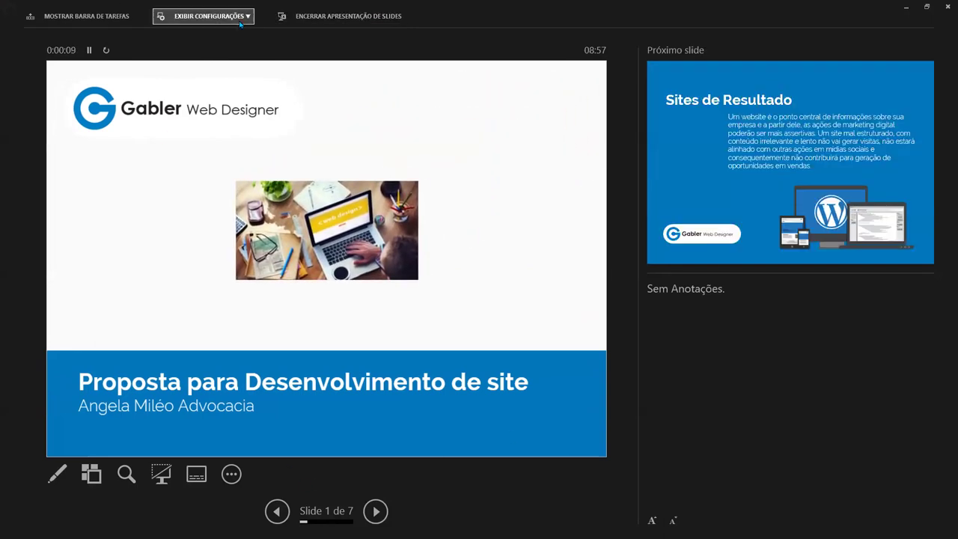
click(303, 16)
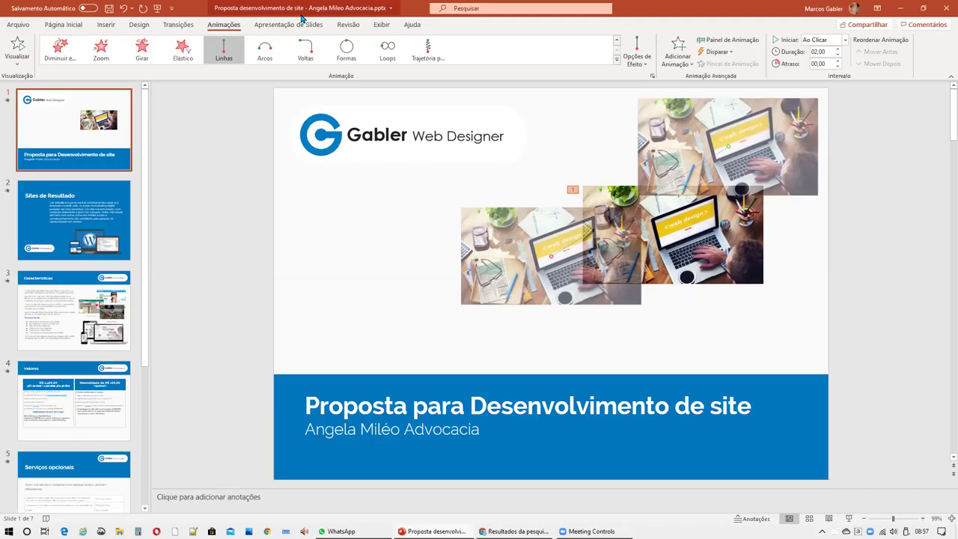
- Uncheck Use Presenter View and set the show to project on PC screen only
click(888, 152)
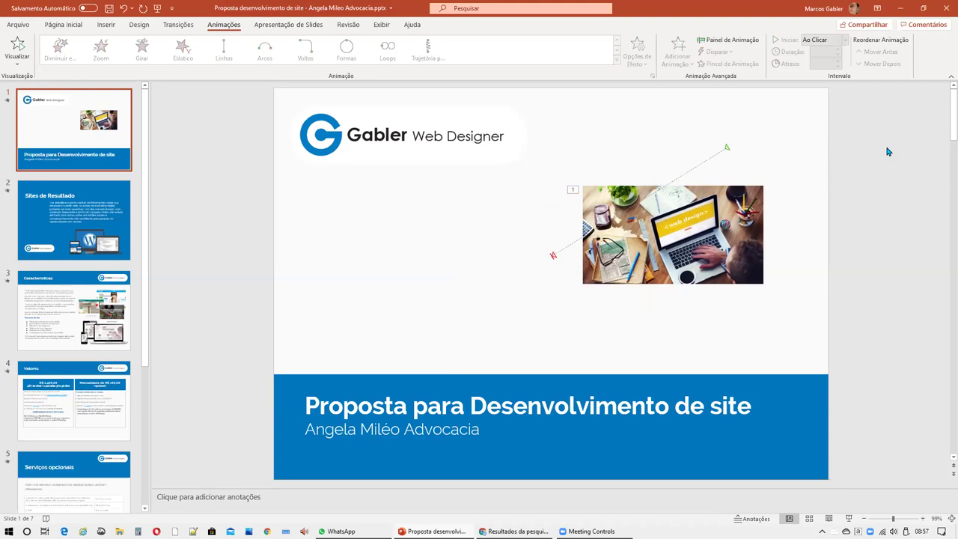
click(299, 24)
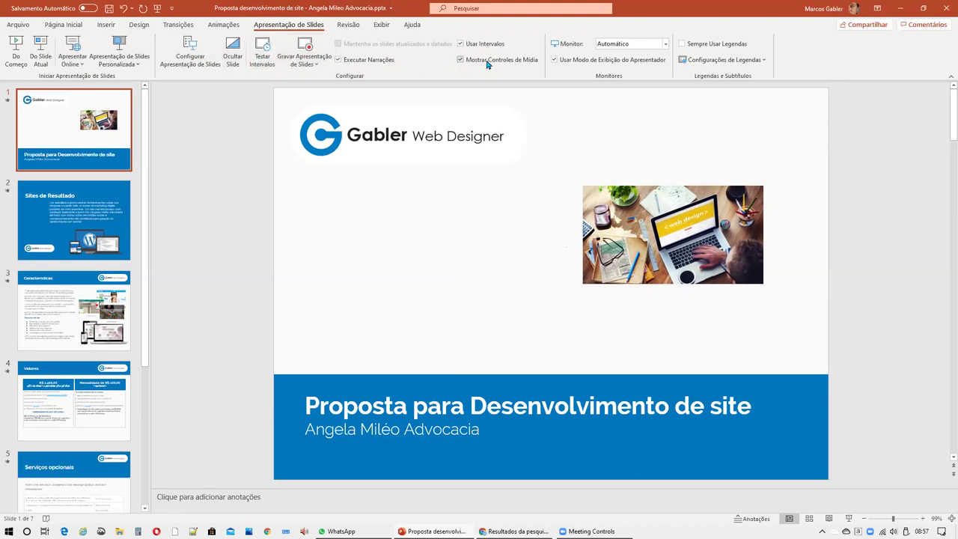
click(569, 61)
click(848, 520)
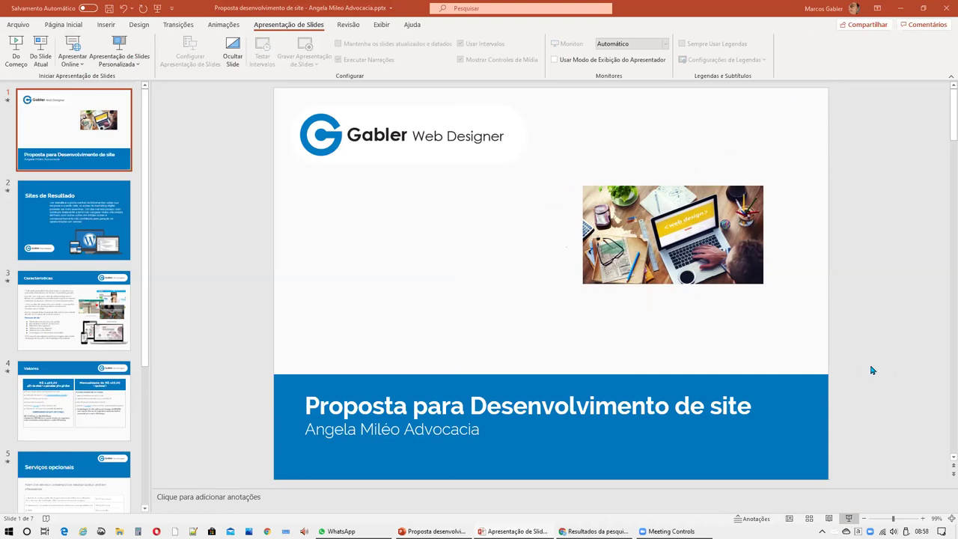
key(super+a)
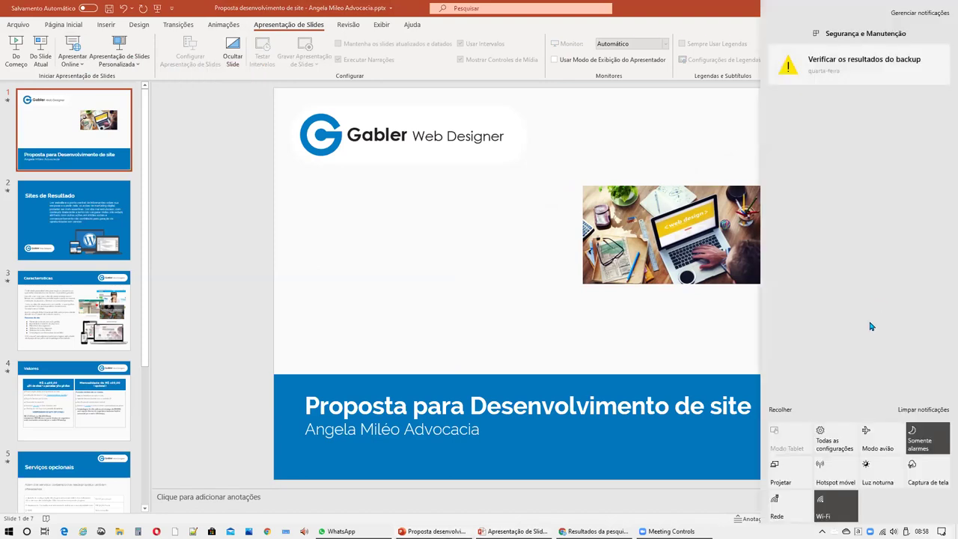
click(777, 481)
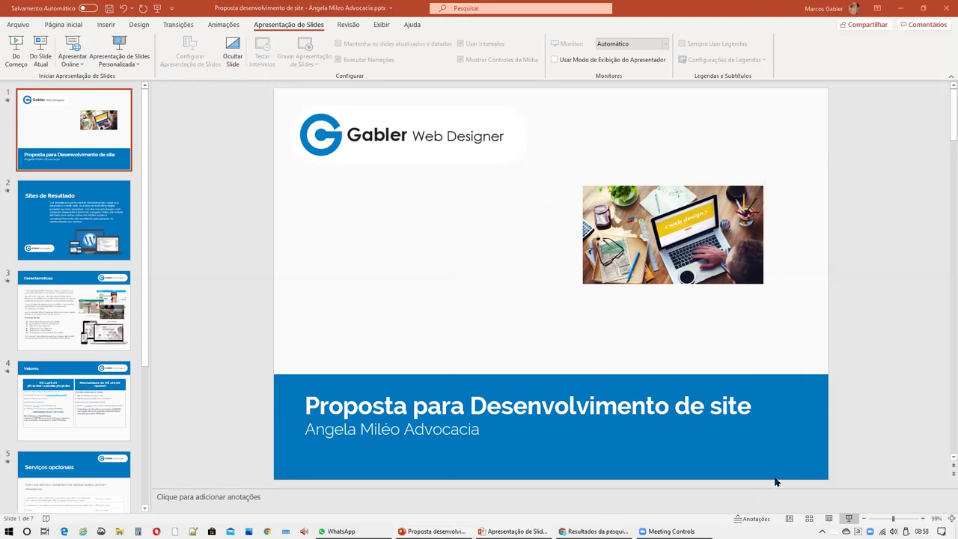
click(866, 68)
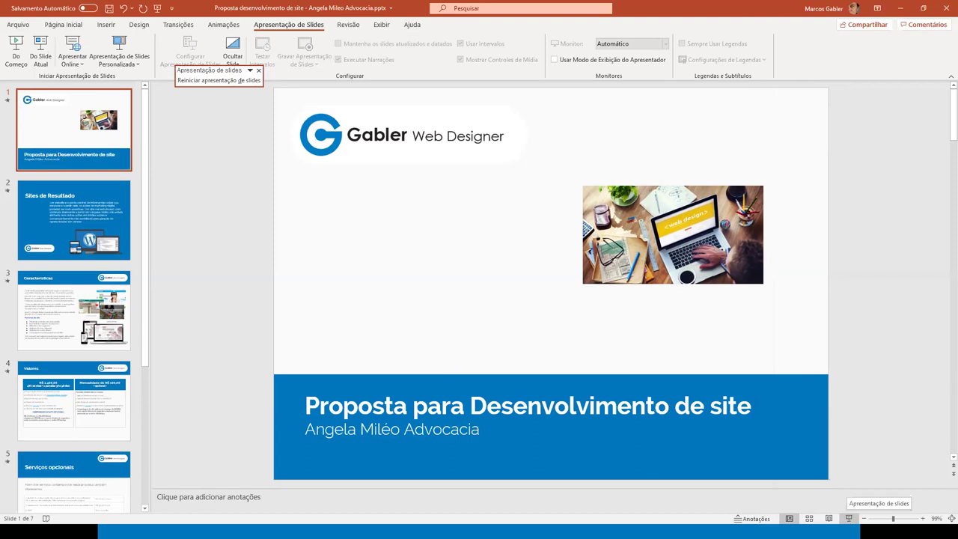
- Play the photo's motion path full-screen, then end the show with Terminar Apresentação
click(849, 518)
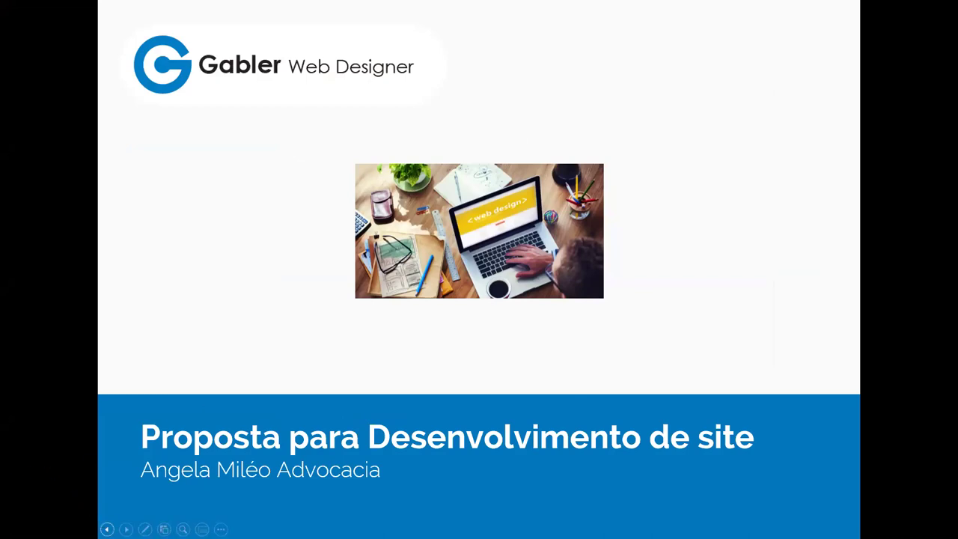
click(108, 529)
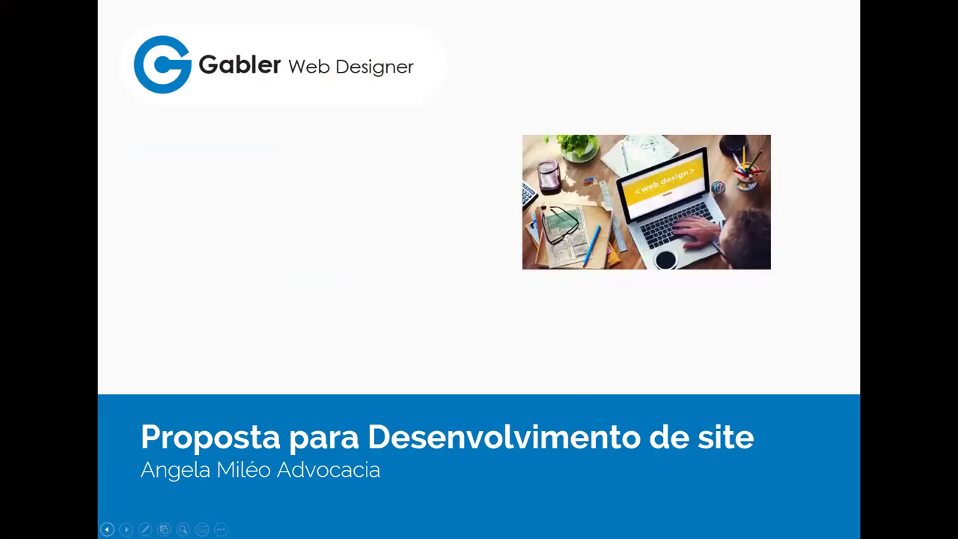
click(108, 530)
click(105, 493)
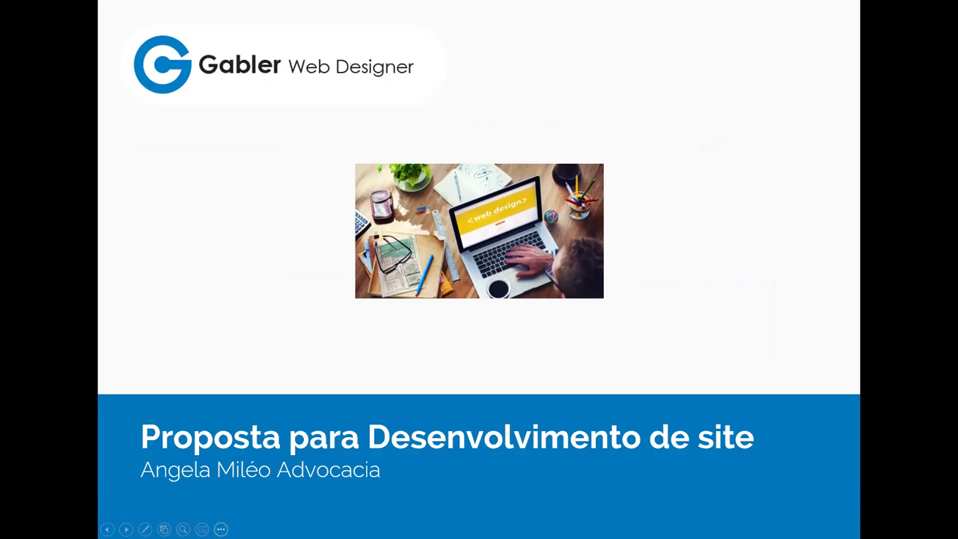
click(221, 529)
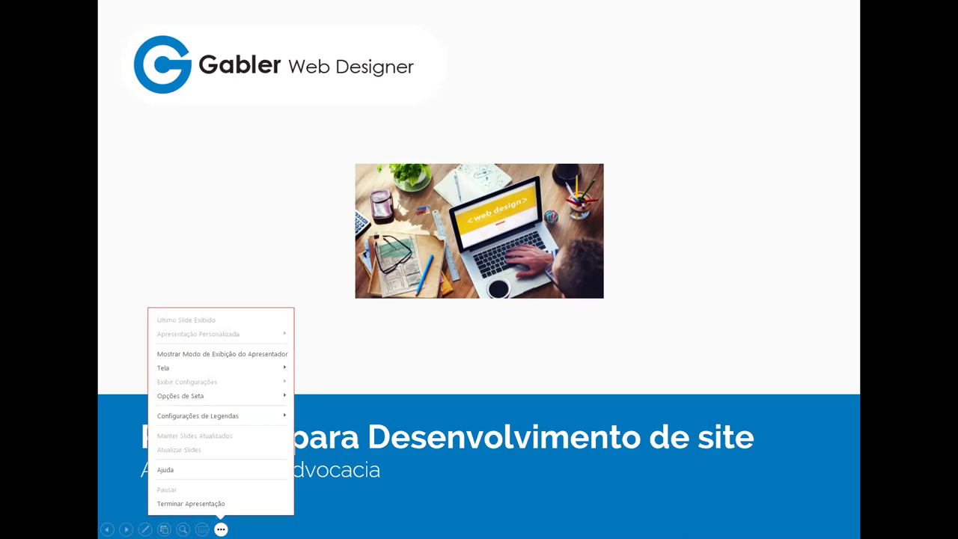
click(219, 504)
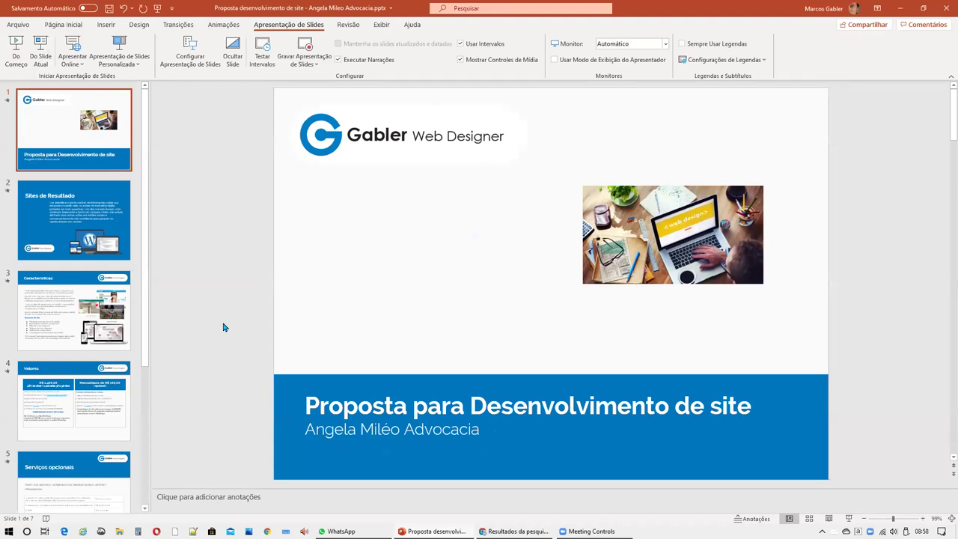
- Drag the laptop photo into the slide's top-right corner and open the Painel de Animação
click(650, 238)
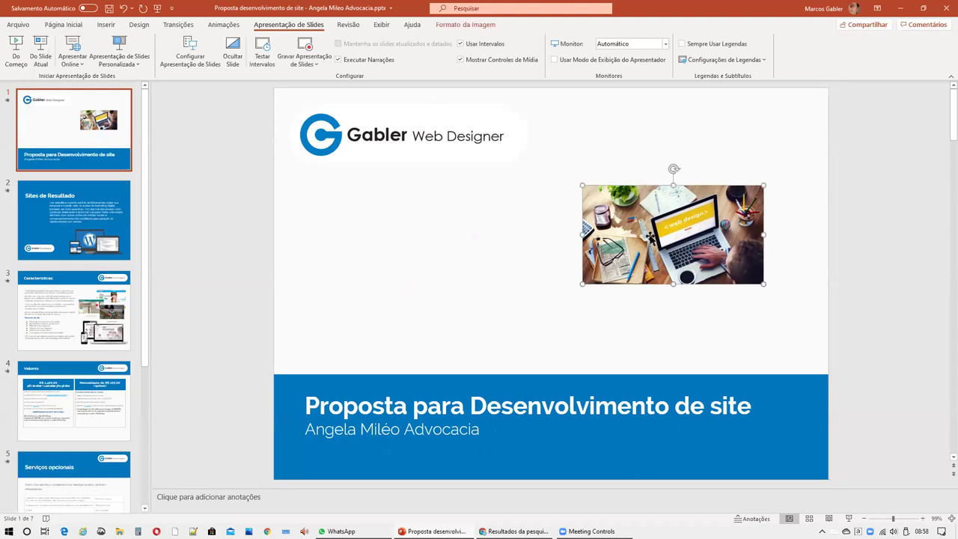
click(222, 26)
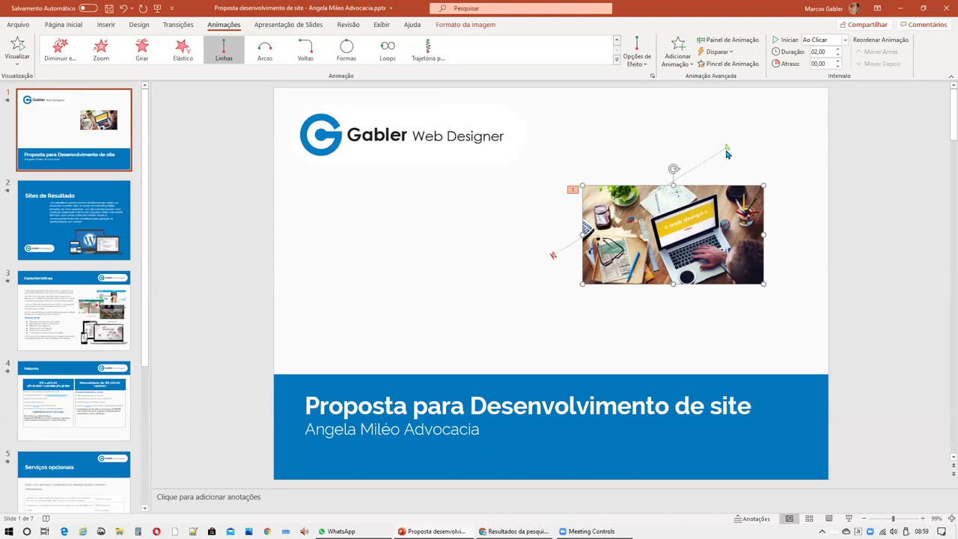
drag(727, 153, 741, 151)
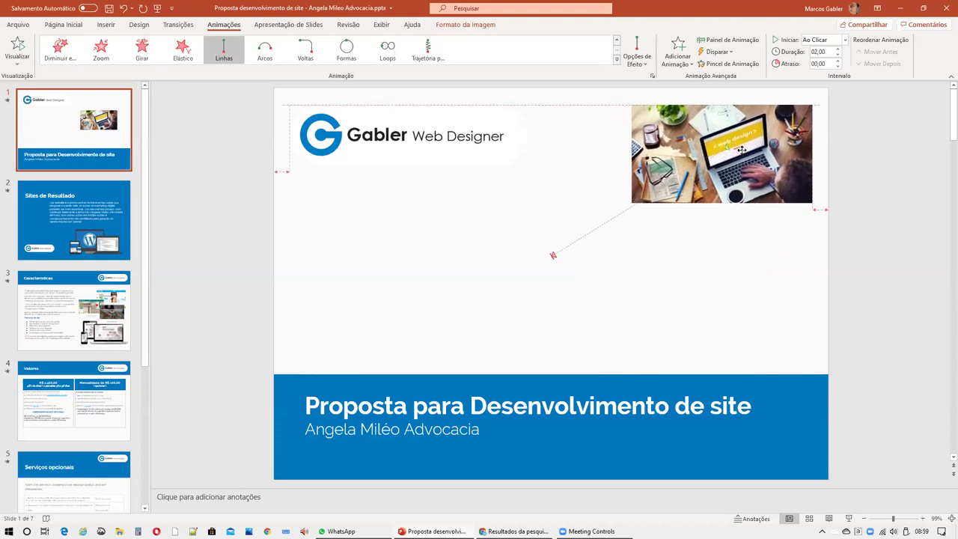
drag(741, 151, 747, 141)
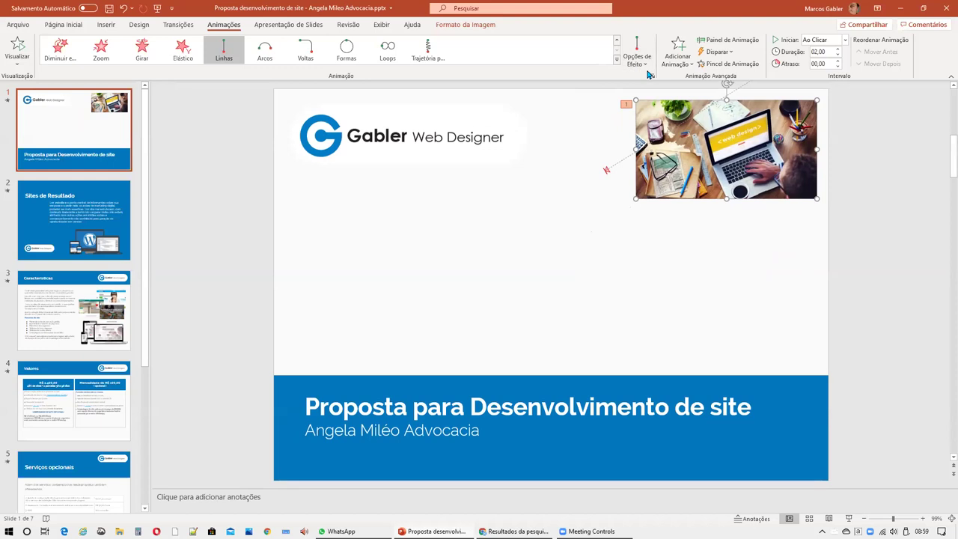
click(730, 39)
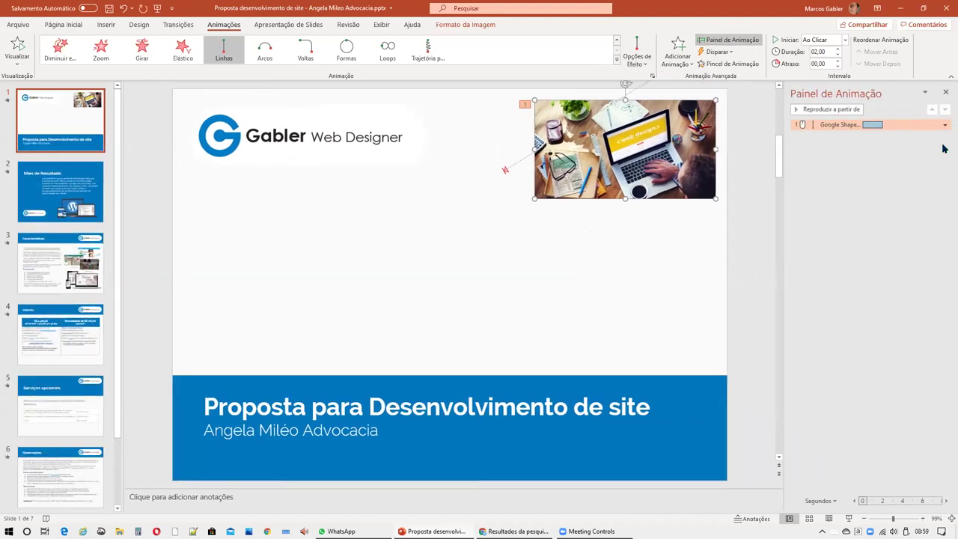
- Delete the laptop photo's Linhas motion path from the Animation Pane and reselect the photo
click(945, 126)
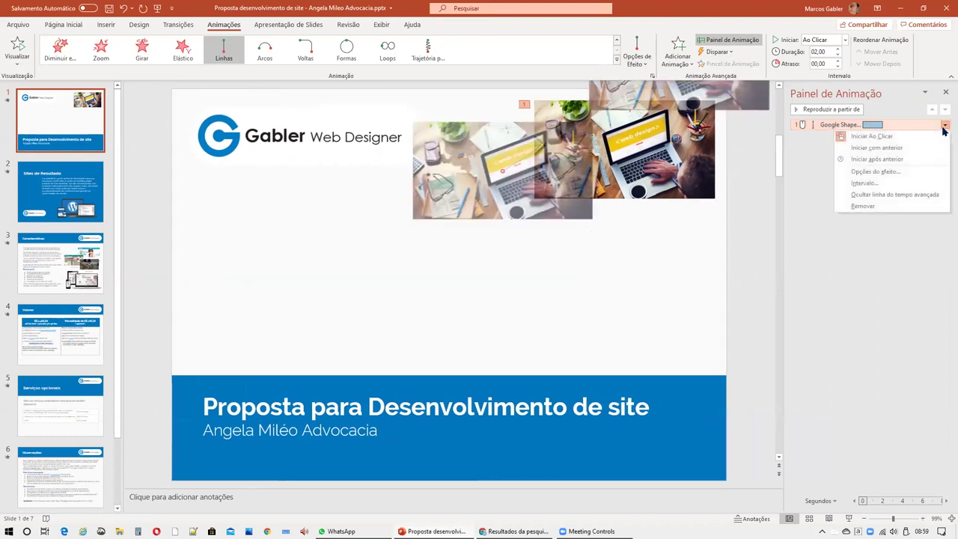
click(889, 210)
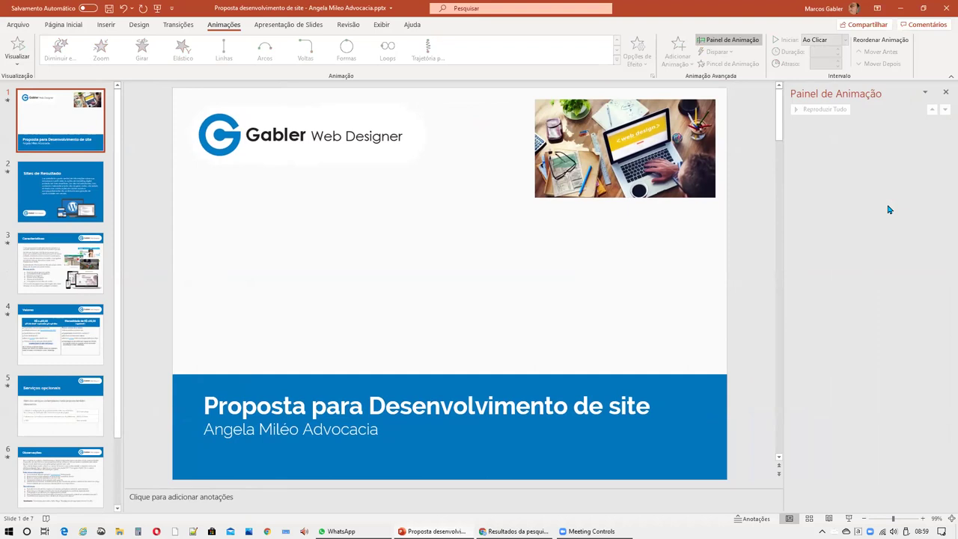
click(653, 149)
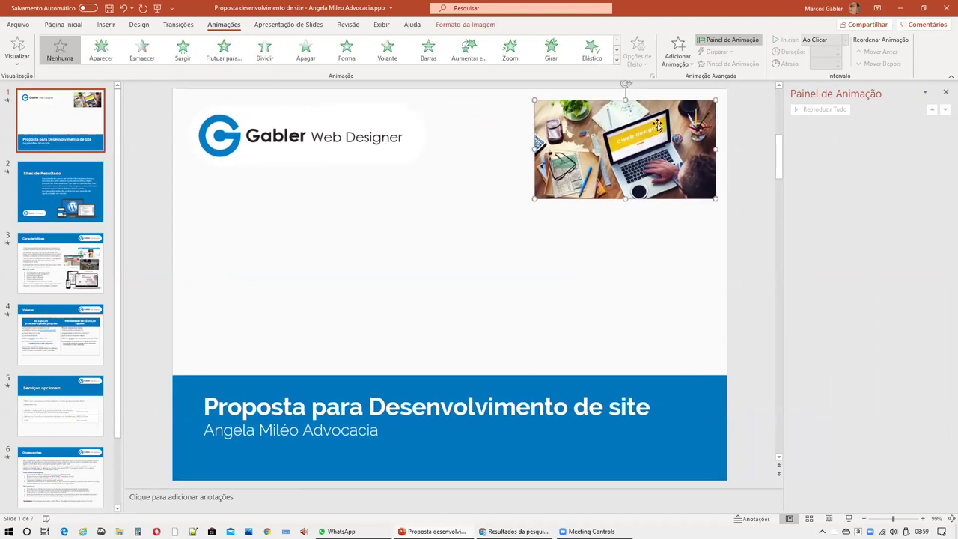
- Add a Linhas motion path to the laptop photo, ending down-left near the slide's centre
click(678, 52)
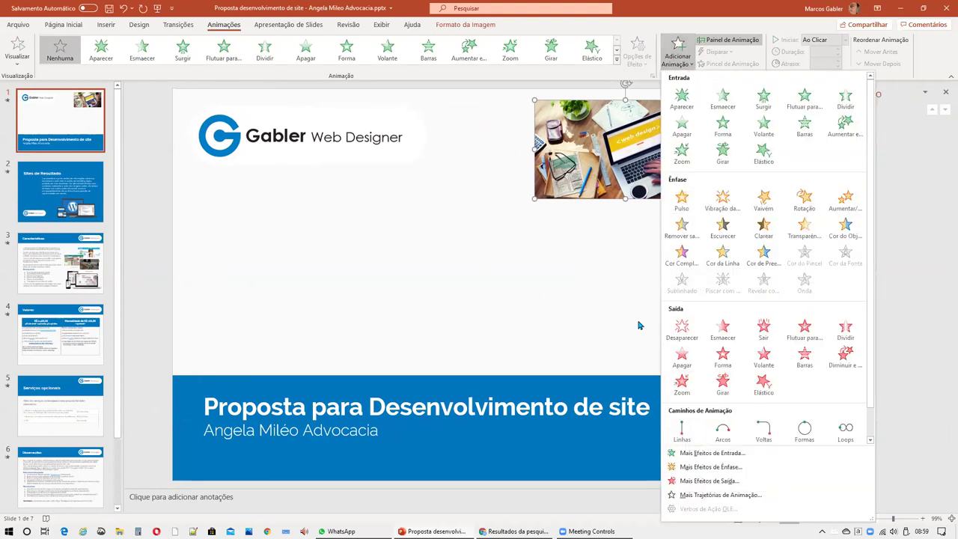
click(681, 433)
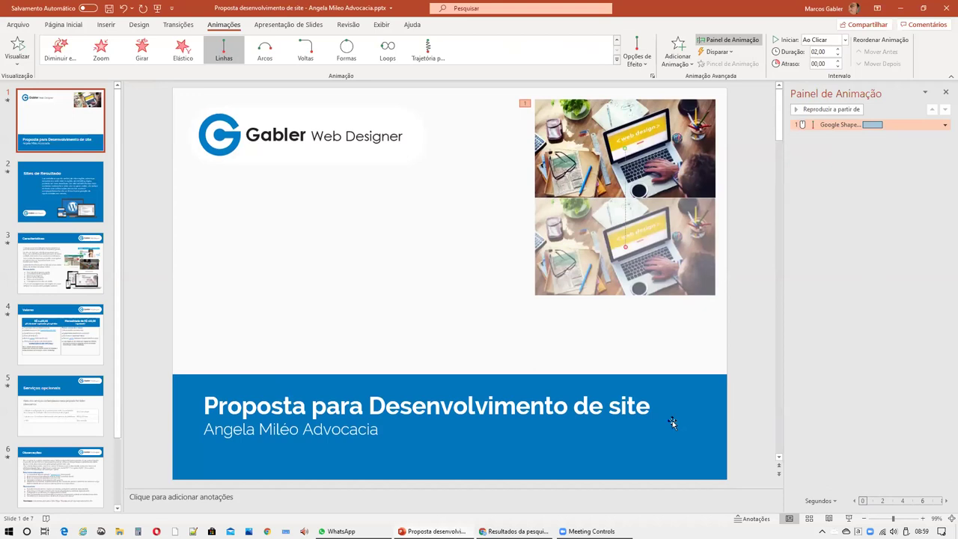
mouse_move(625, 249)
mouse_down()
mouse_move(434, 263)
mouse_move(436, 254)
mouse_up()
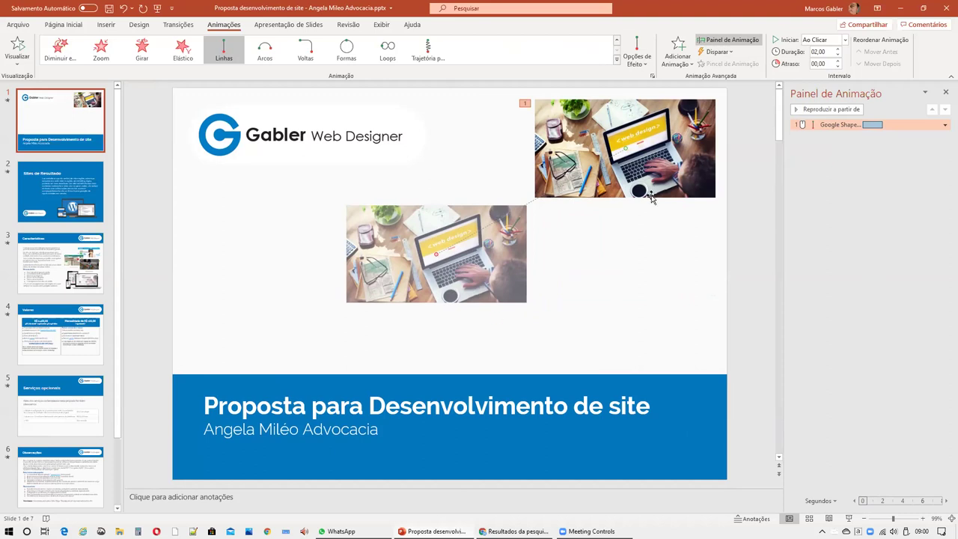
click(672, 65)
- Add a second Linhas path starting at the first path's end and running past the left edge
click(682, 436)
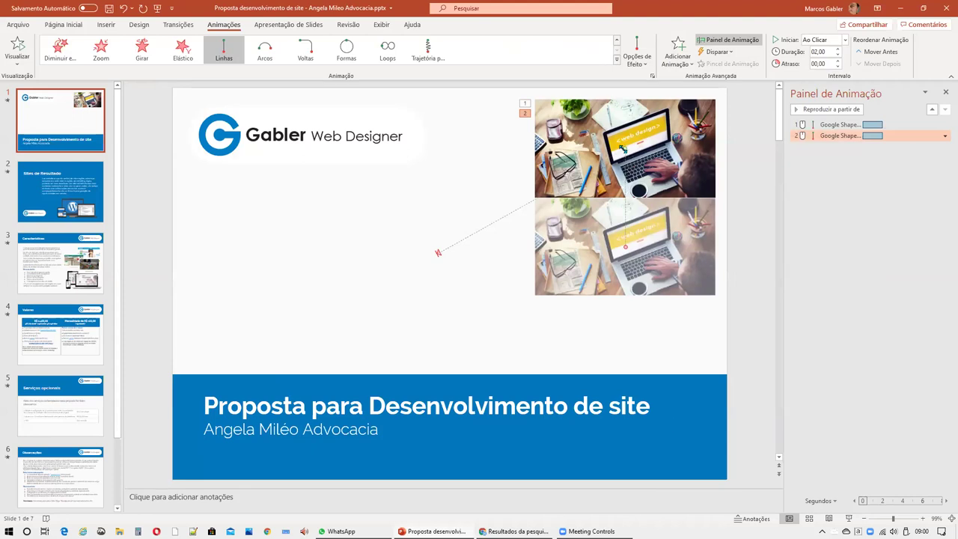
drag(624, 149, 437, 254)
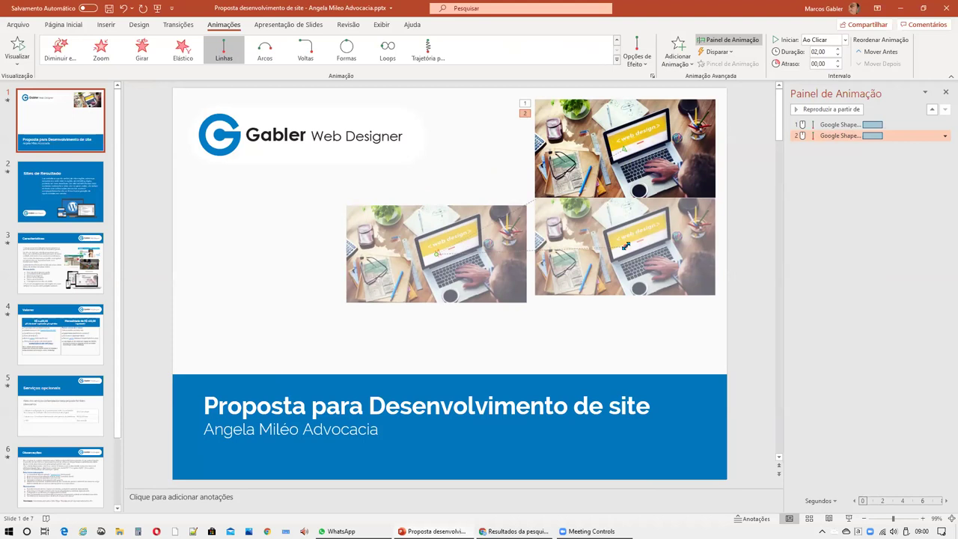
drag(626, 246, 183, 217)
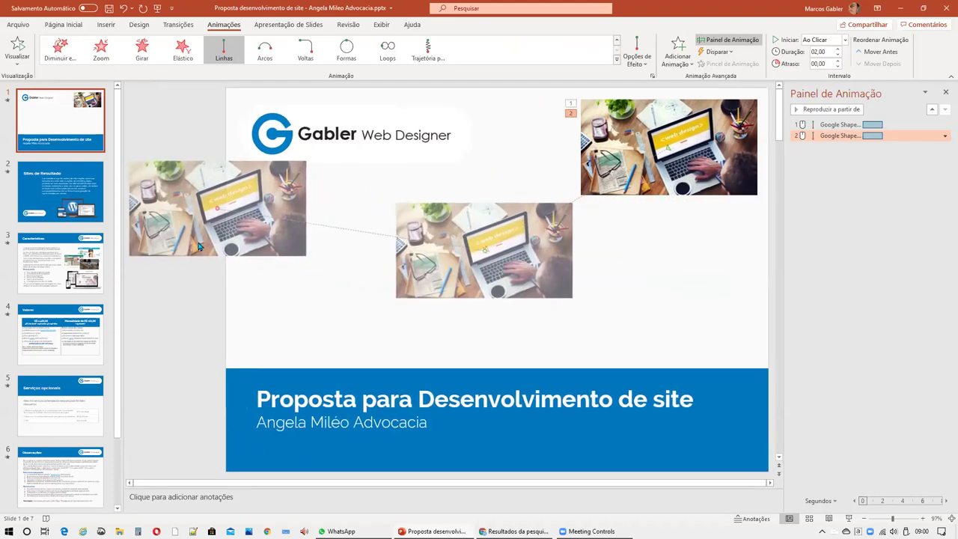
drag(215, 206, 136, 201)
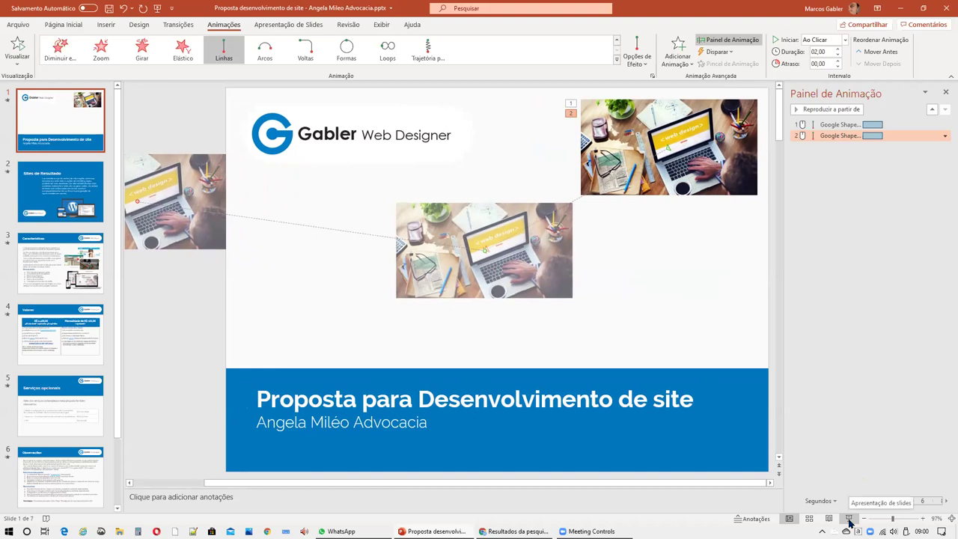
click(850, 519)
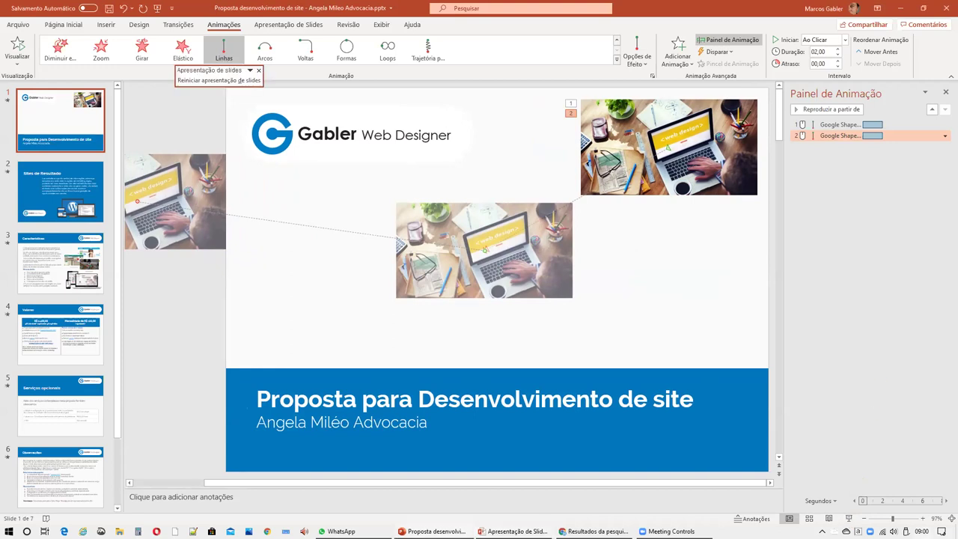
key(super+a)
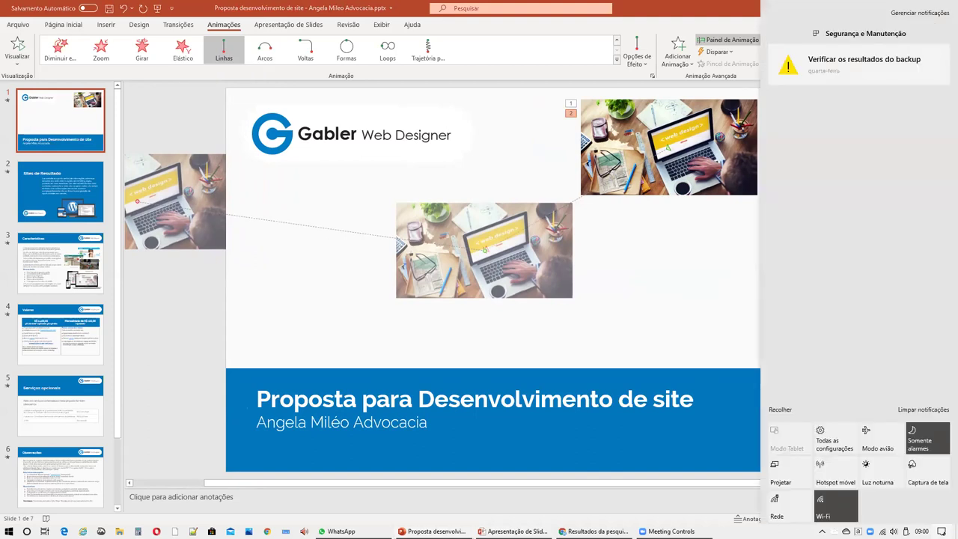
key(super+a)
key(super+p)
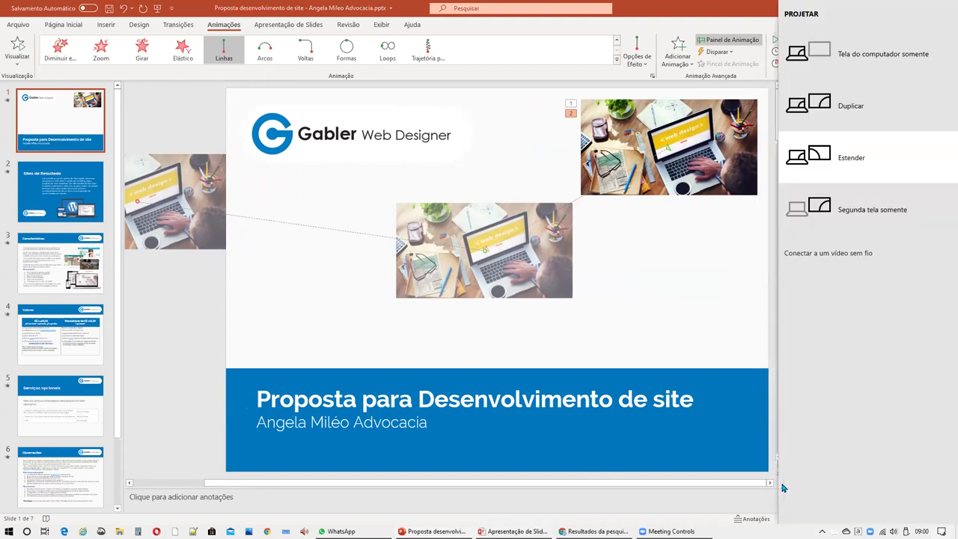
click(860, 46)
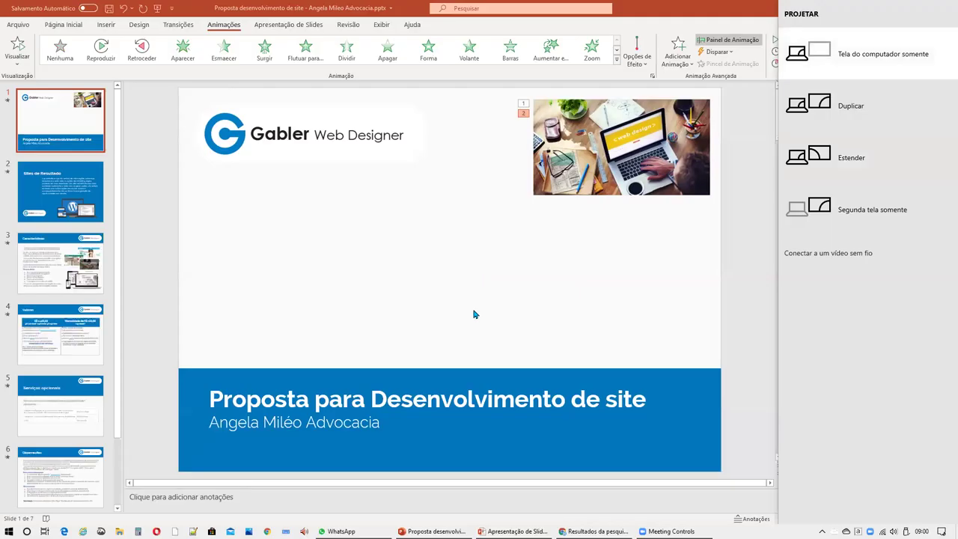
click(847, 120)
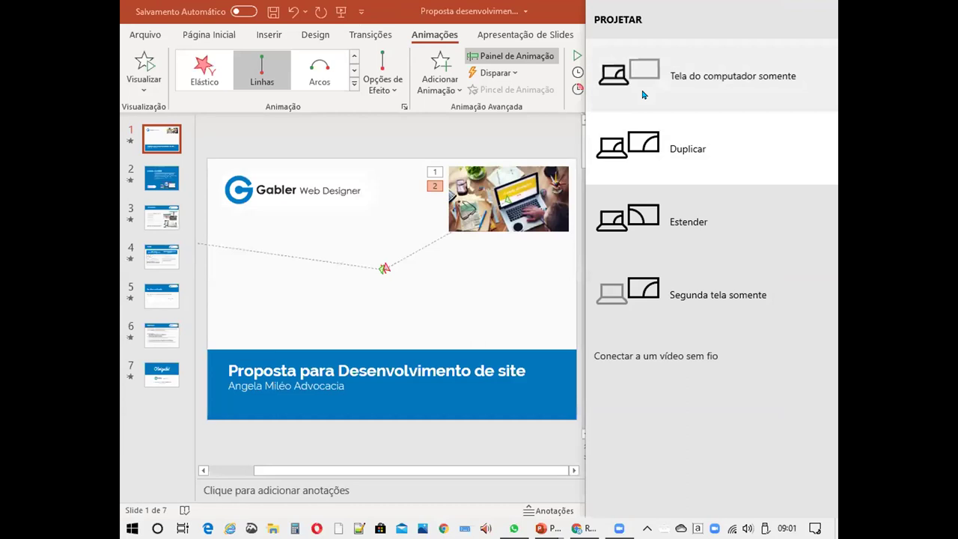
click(733, 75)
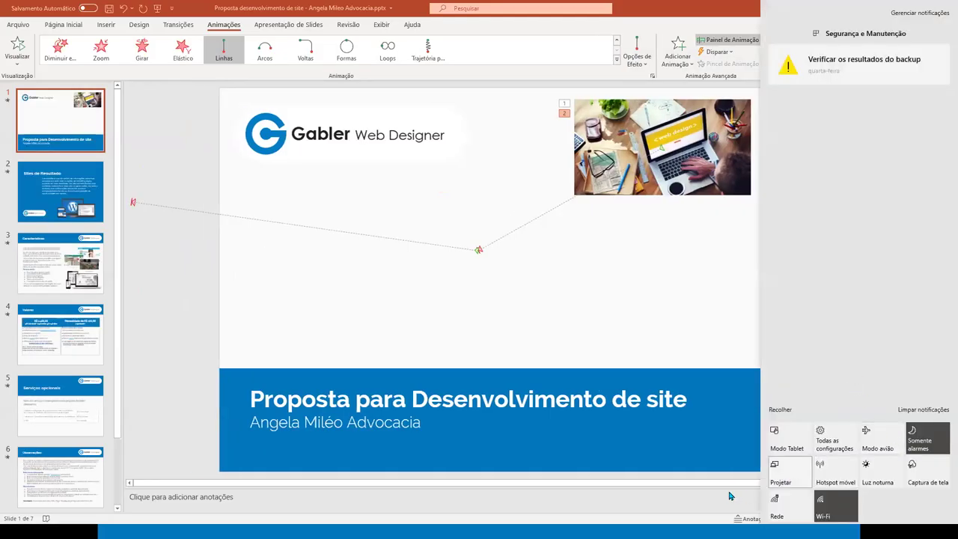
click(705, 503)
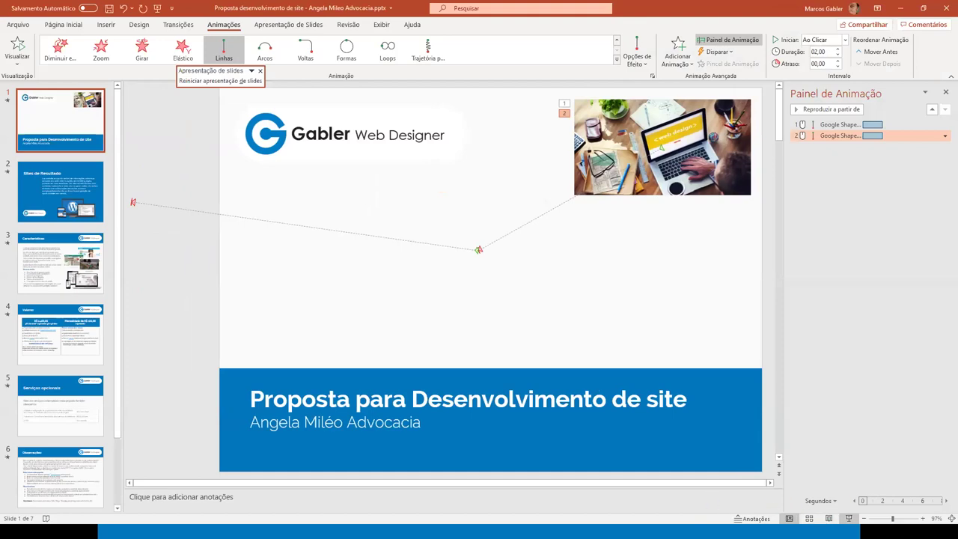
- Run the slideshow full-screen to watch the photo's animation, then exit with Esc
click(849, 517)
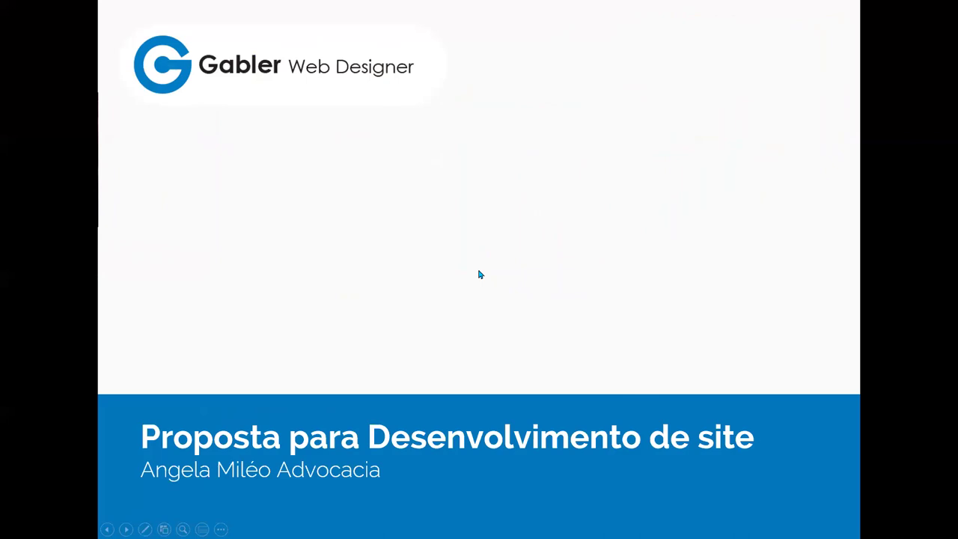
key(Escape)
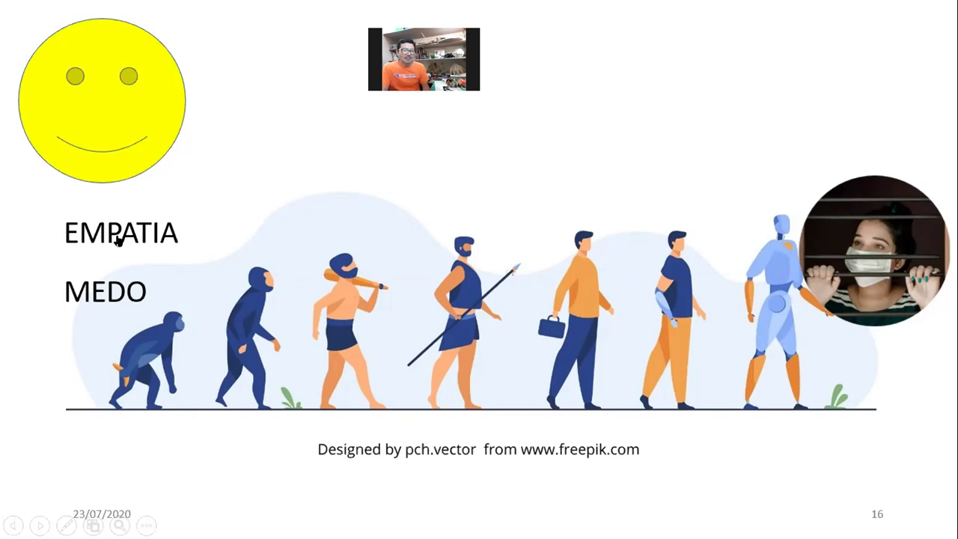
- Advance the slideshow so the yellow smiley slides down over the word EMPATIA
click(118, 240)
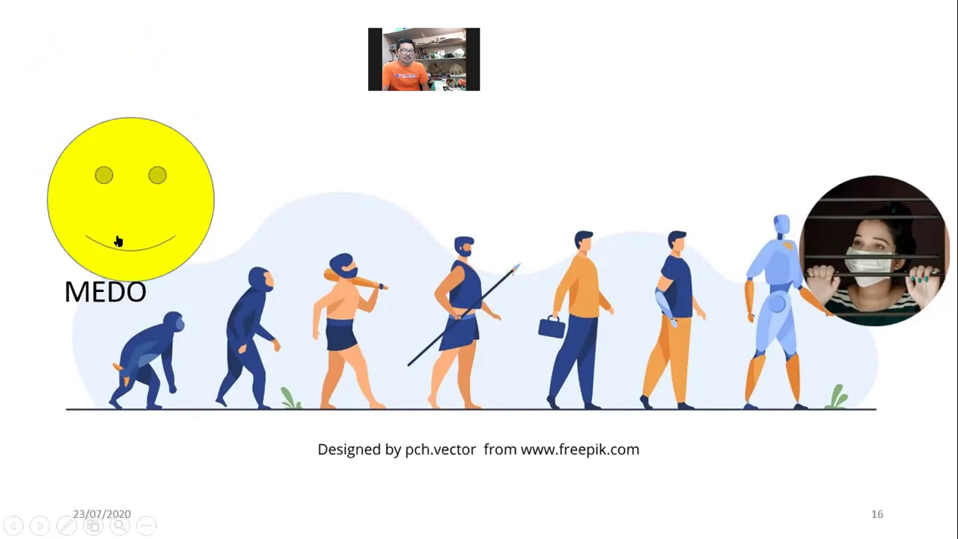